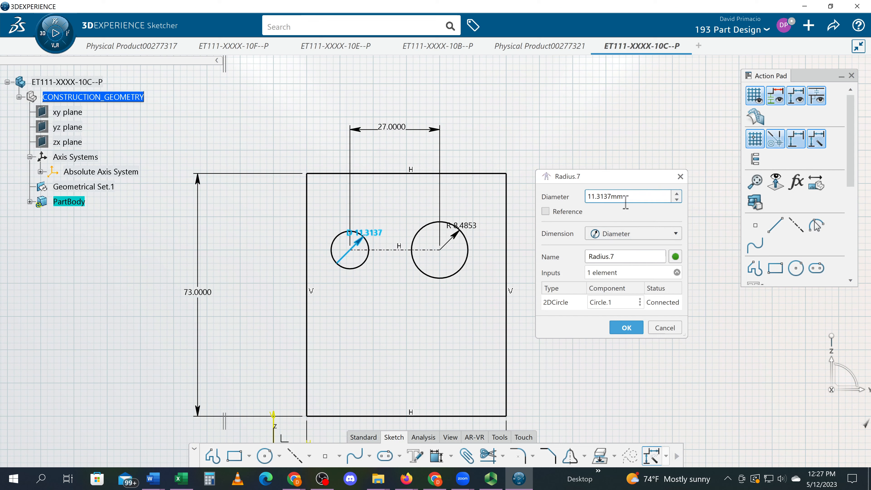
Step: Set the diameter of the smaller circle to 8 mm
double_click(623, 196)
type("8")
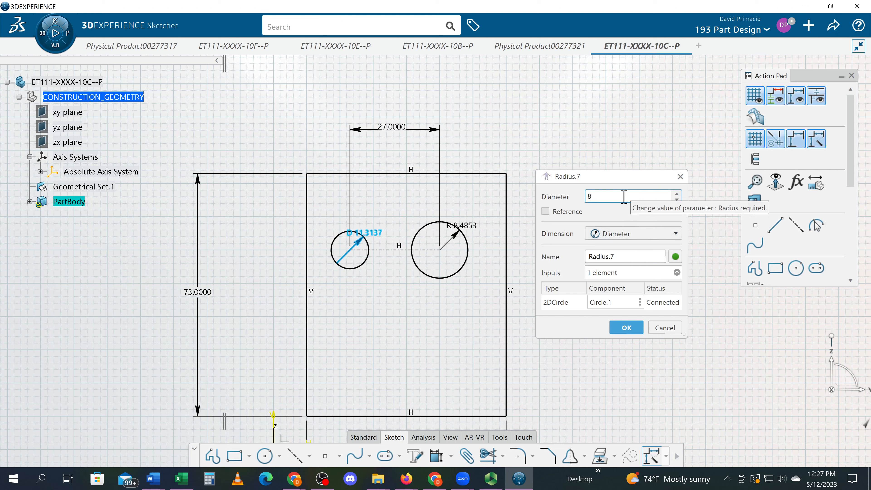
key("Return")
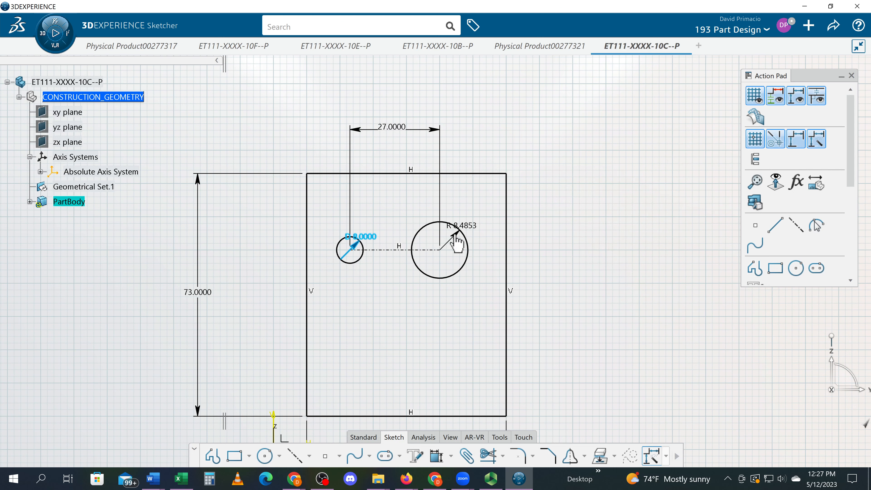
Step: Switch the larger circle's radius dimension to a diameter and set it to 22 mm
double_click(461, 235)
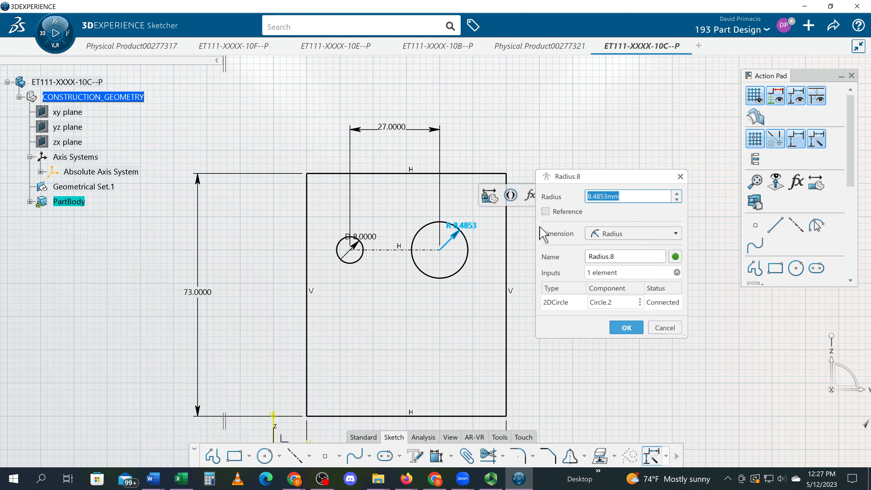
left_click(604, 236)
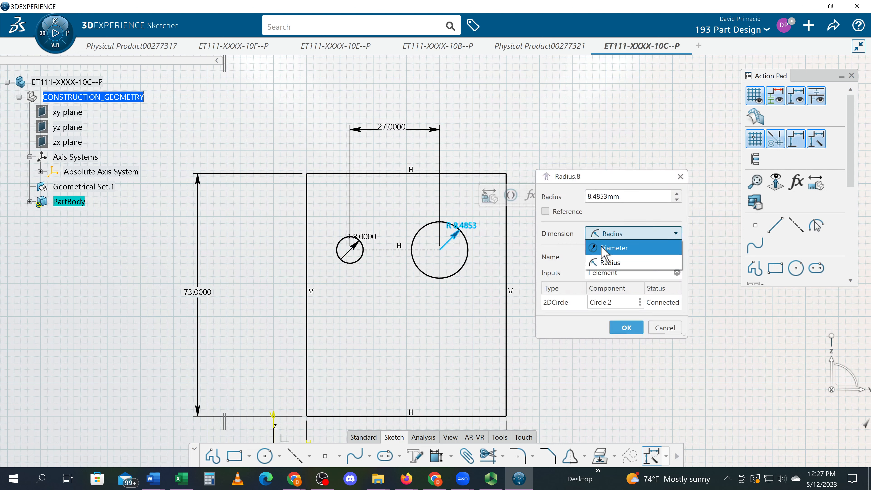
left_click(605, 248)
left_click(602, 197)
type("2")
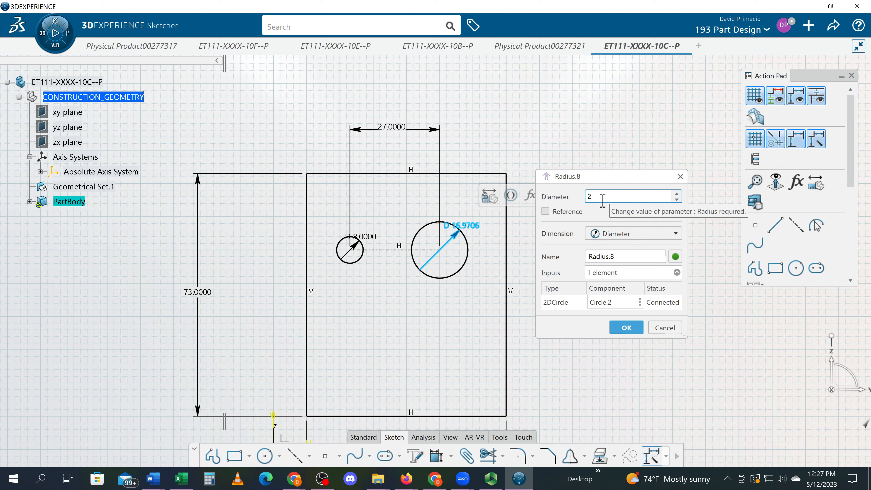
key("Return")
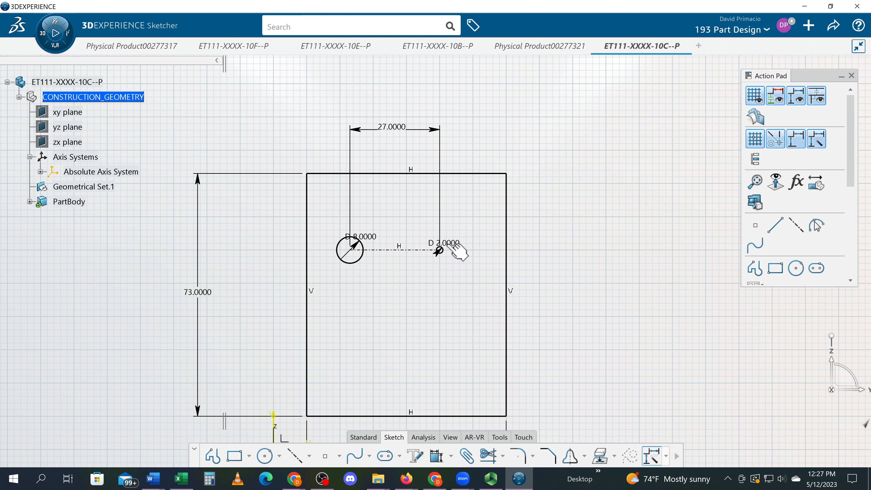
left_click(446, 239)
left_click_drag(454, 239, 471, 222)
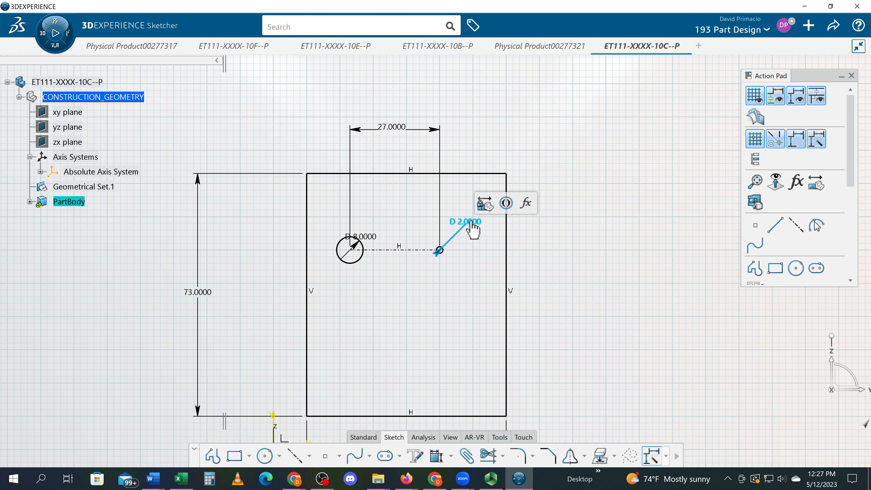
double_click(471, 223)
type("22")
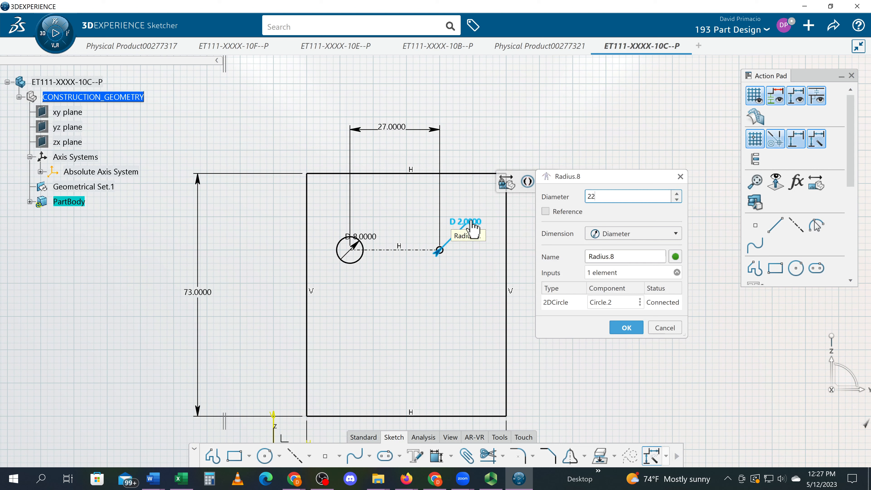
key("Return")
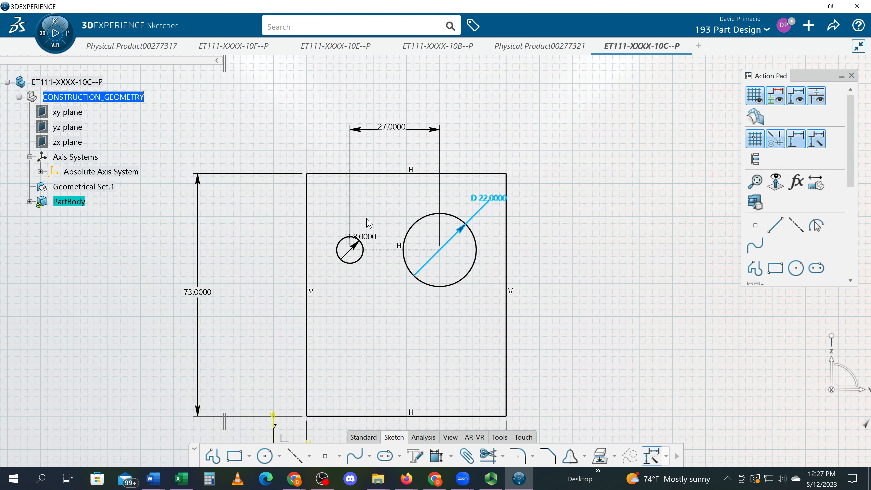
Step: Reposition the two circles' diameter labels, placing each just outside the upper right of its circle
left_click(360, 237)
left_click_drag(360, 237, 377, 218)
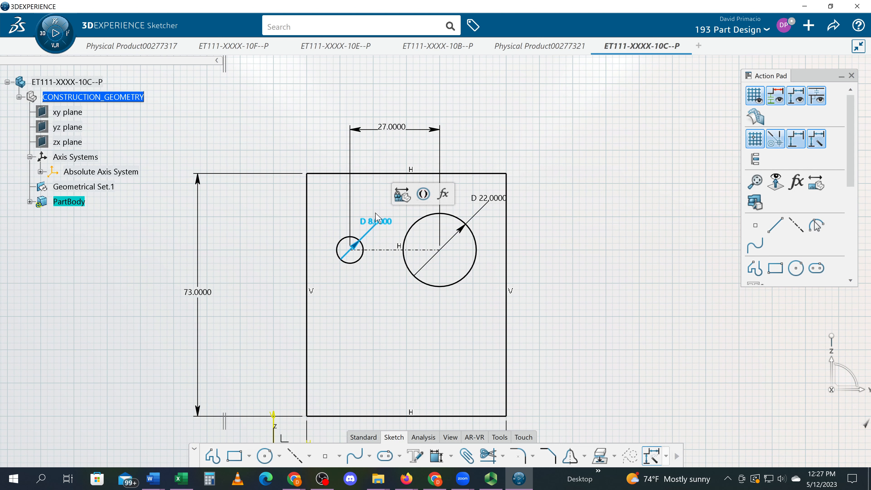
left_click(499, 200)
left_click_drag(499, 202, 488, 207)
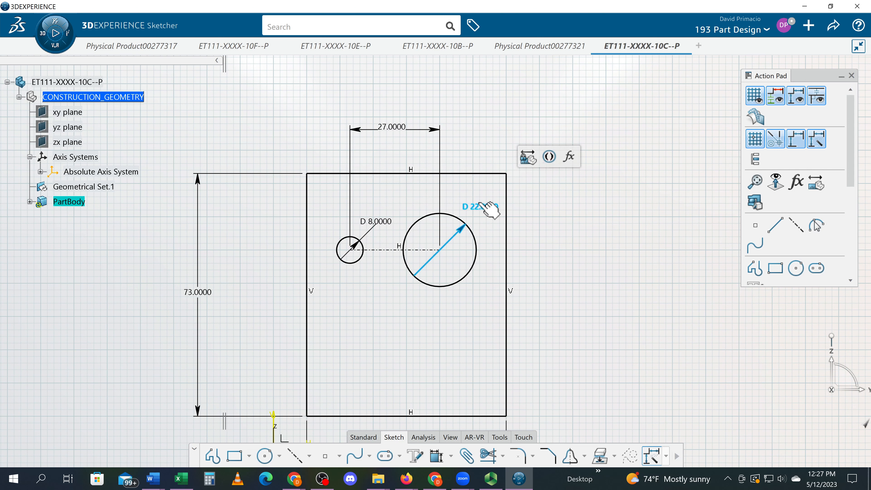
left_click(574, 250)
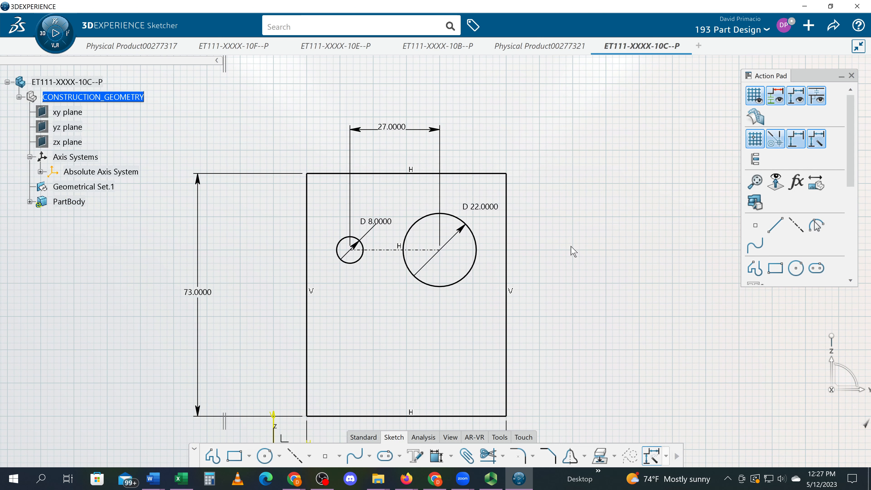
Step: Check the reference drawing and chamfer the rectangle's upper-left corner at 45 degrees with a first length of about 14.33 mm
key("alt+Tab")
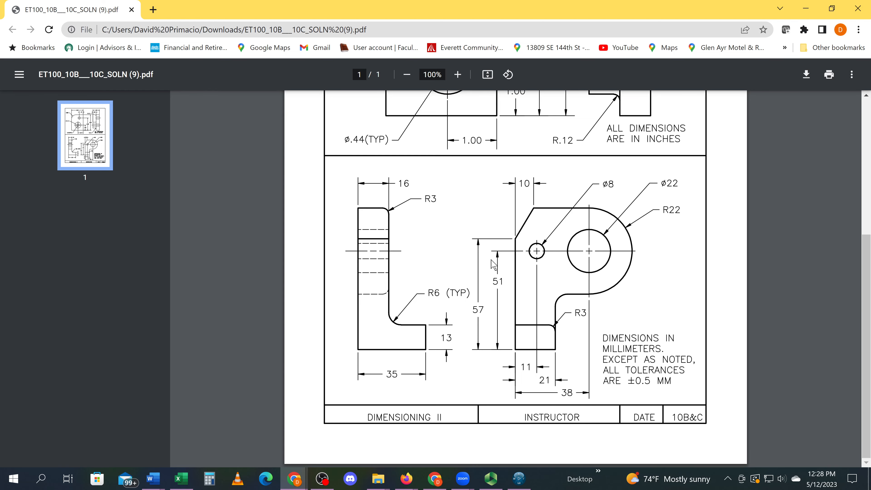
key("alt+Tab")
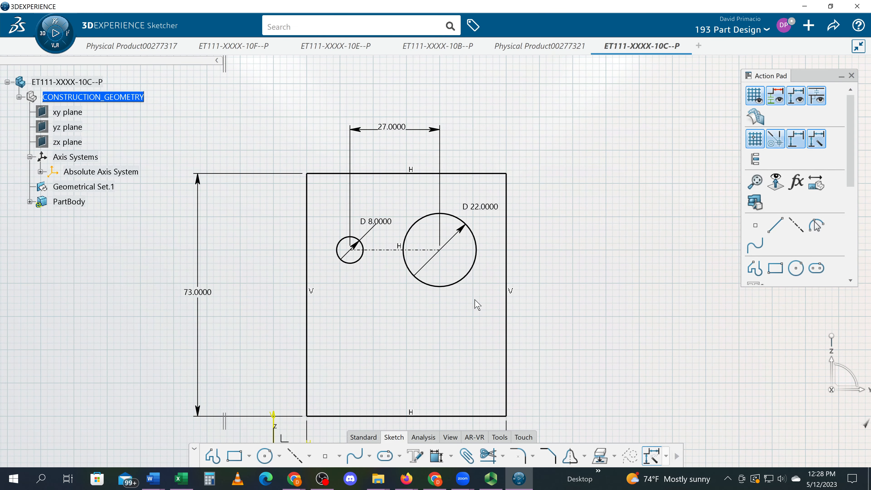
left_click(553, 456)
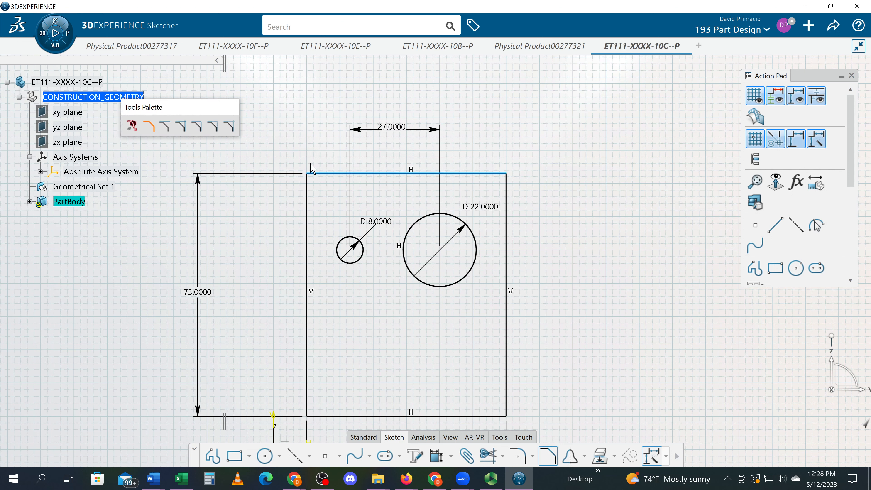
left_click(306, 200)
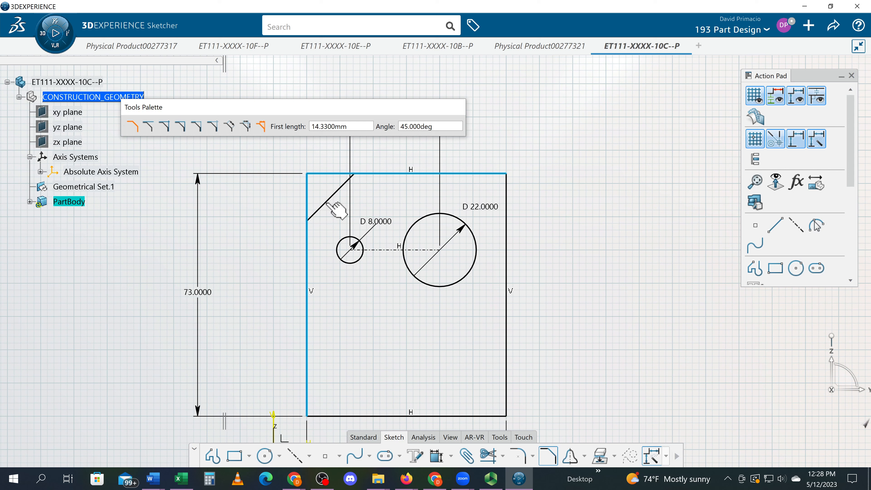
left_click(328, 203)
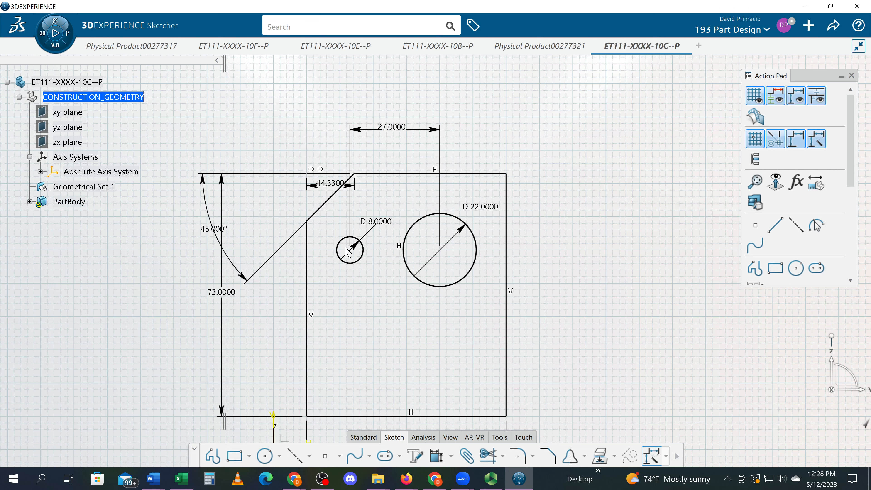
Step: Move the chamfer's horizontal dimension above the profile and set it to 10 mm
left_click_drag(315, 188, 272, 147)
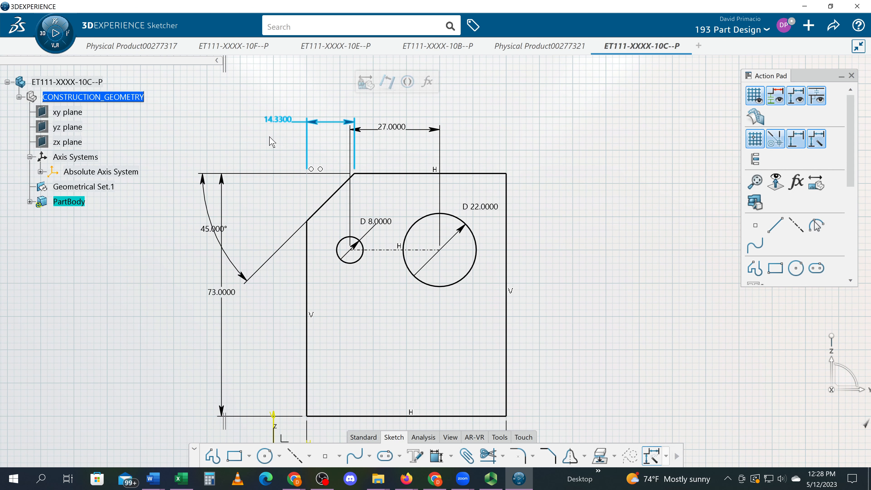
double_click(276, 120)
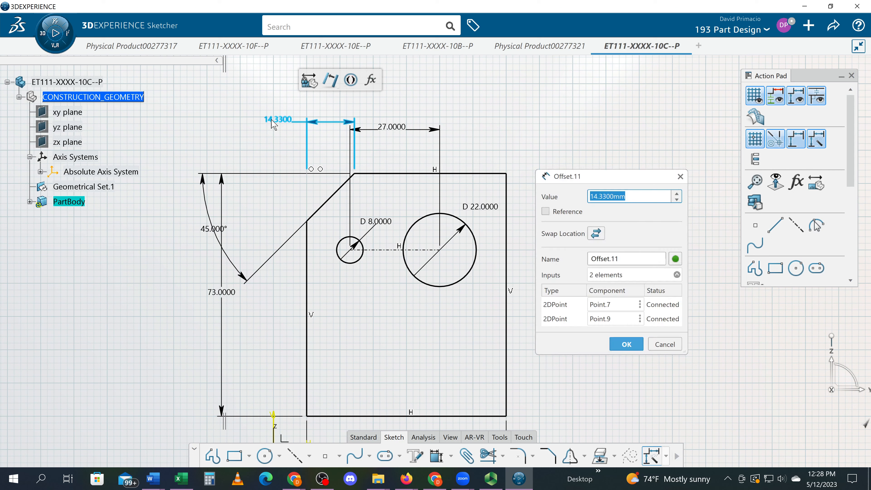
type("10")
key("Return")
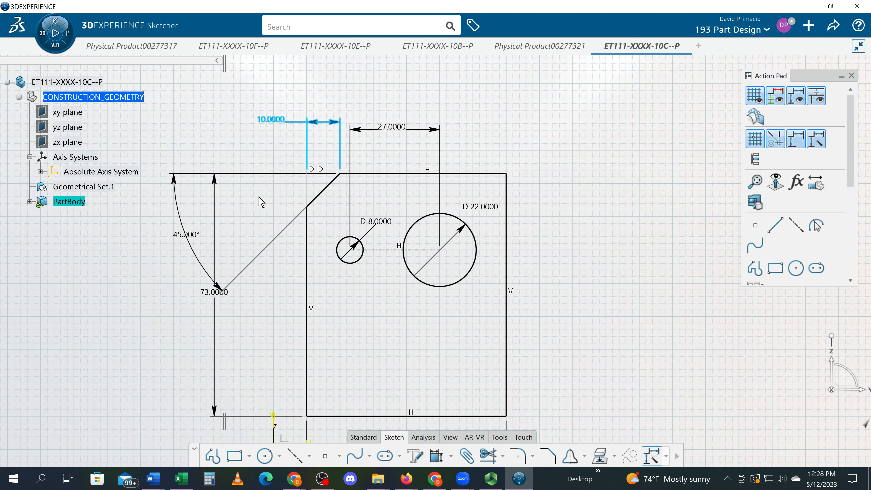
Step: Check the chamfer in the reference drawing and delete its 45-degree angle dimension from the sketch
key("alt+Tab")
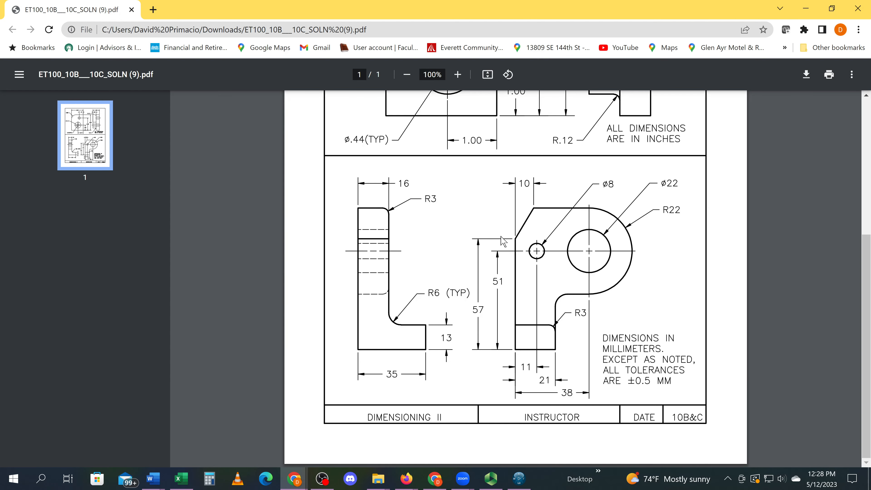
key("alt+Tab")
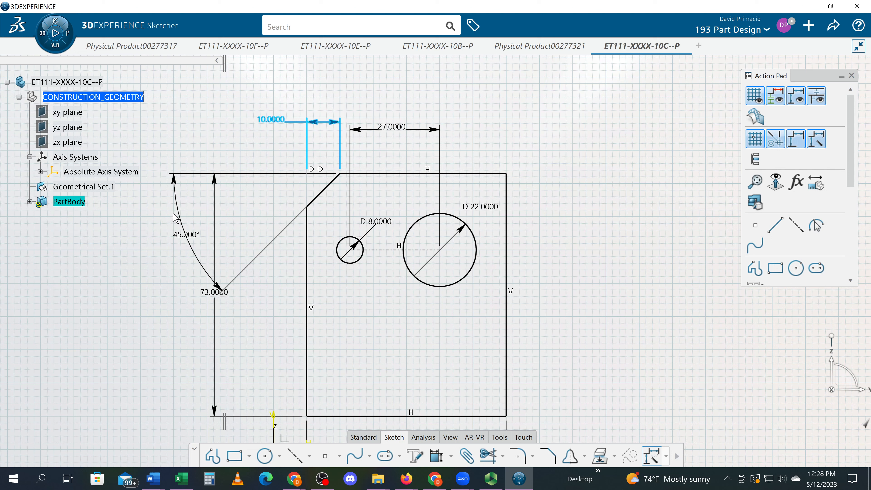
double_click(179, 237)
key("Delete")
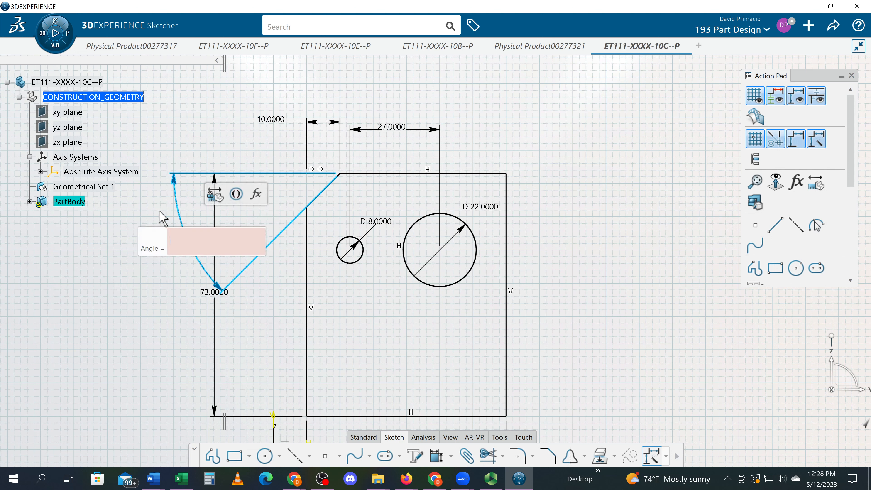
key("Escape")
key("Delete")
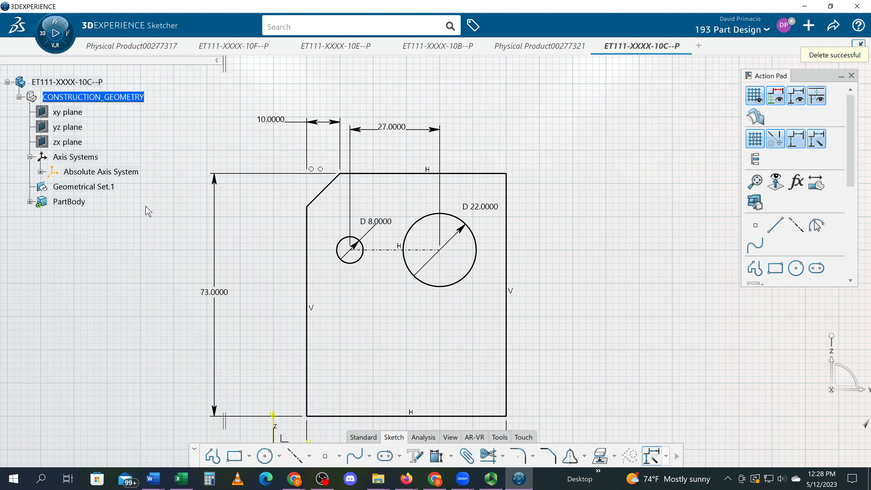
Step: Dimension the length of the profile's left vertical edge, placing the dimension between that edge and the overall height dimension
left_click(436, 456)
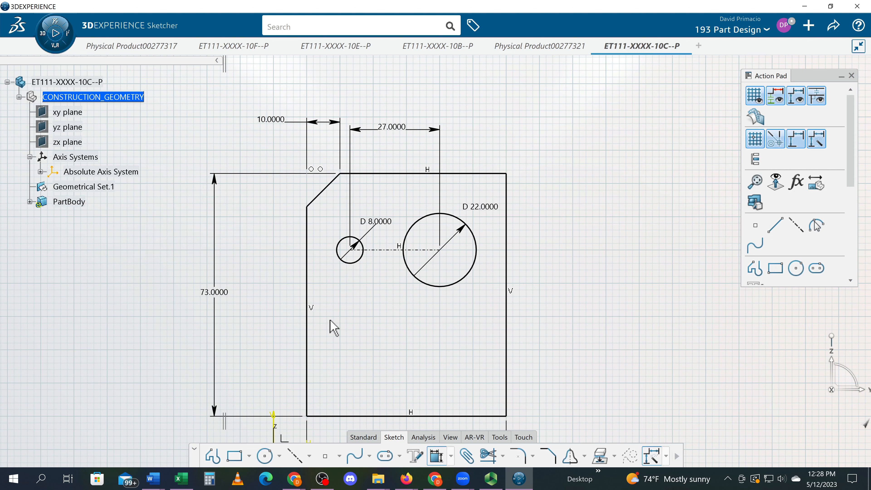
left_click(308, 227)
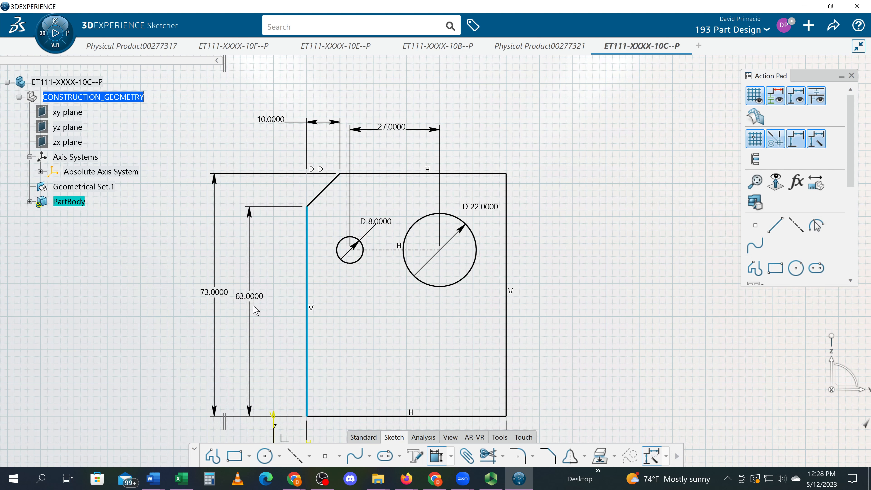
left_click(253, 305)
left_click(556, 368)
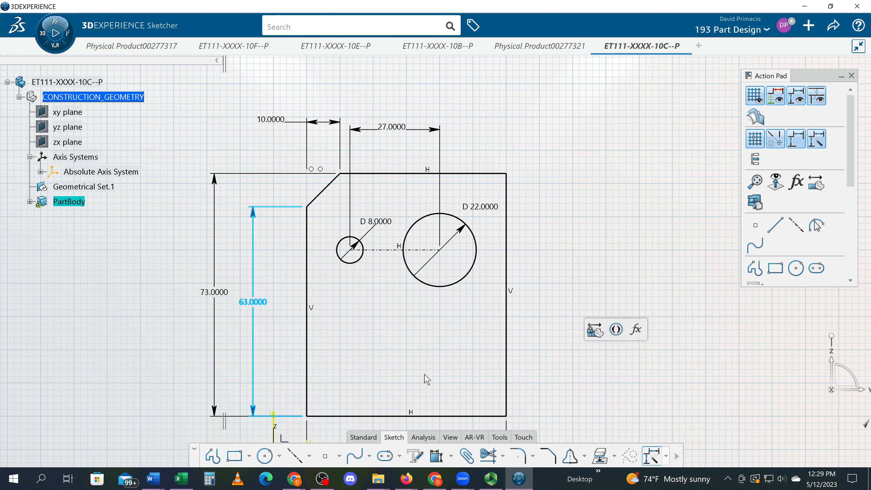
Step: Check the reference drawing and try to dimension the height from the profile's bottom edge to the construction line between the circles
key("alt+Tab")
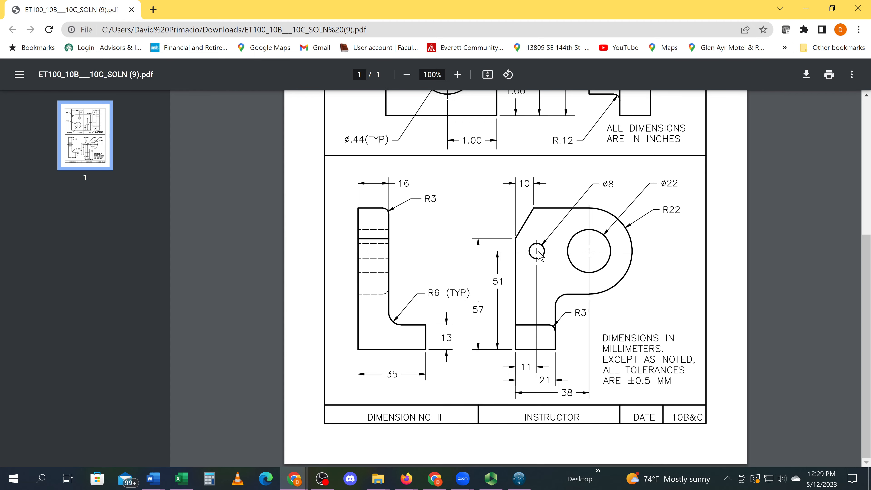
key("alt+Tab")
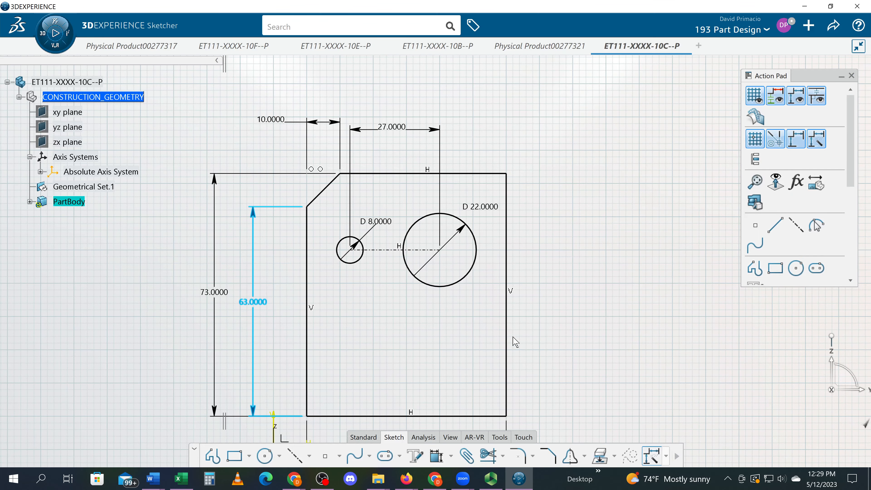
left_click(437, 456)
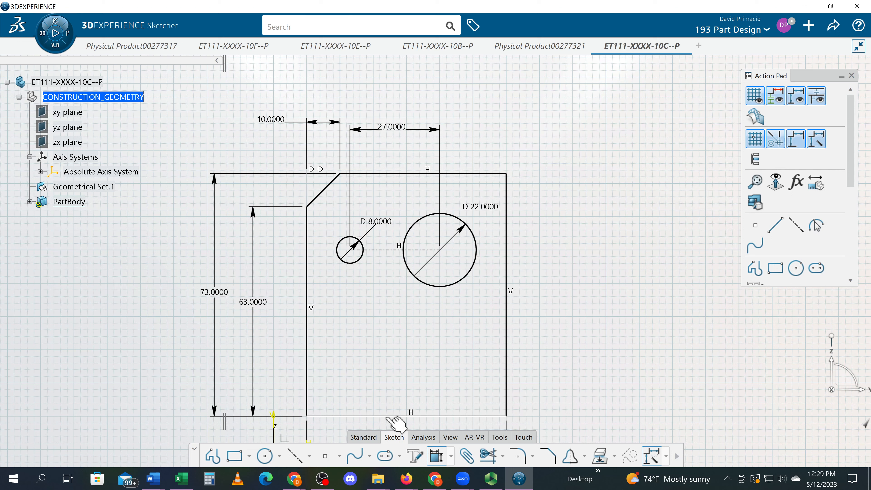
left_click(394, 416)
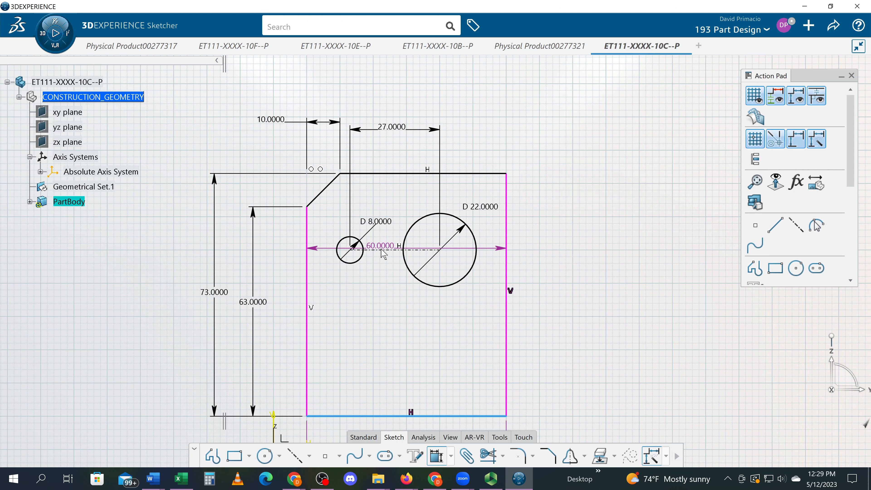
left_click(384, 261)
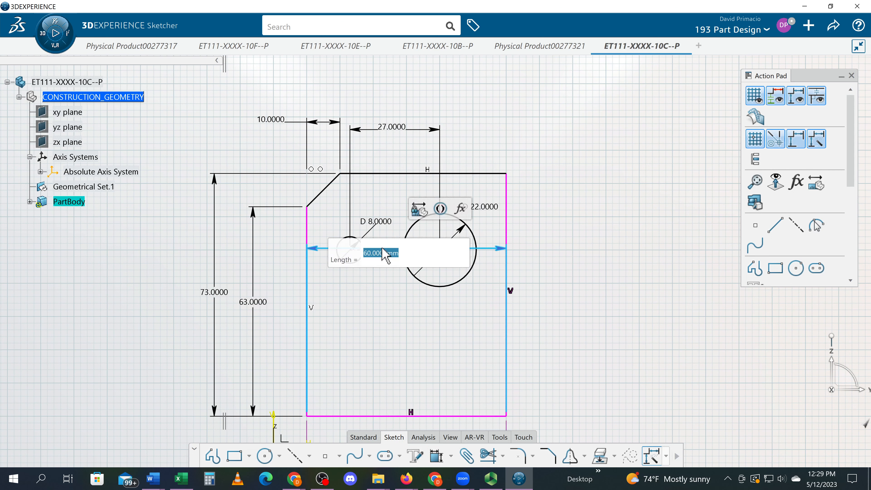
key("Return")
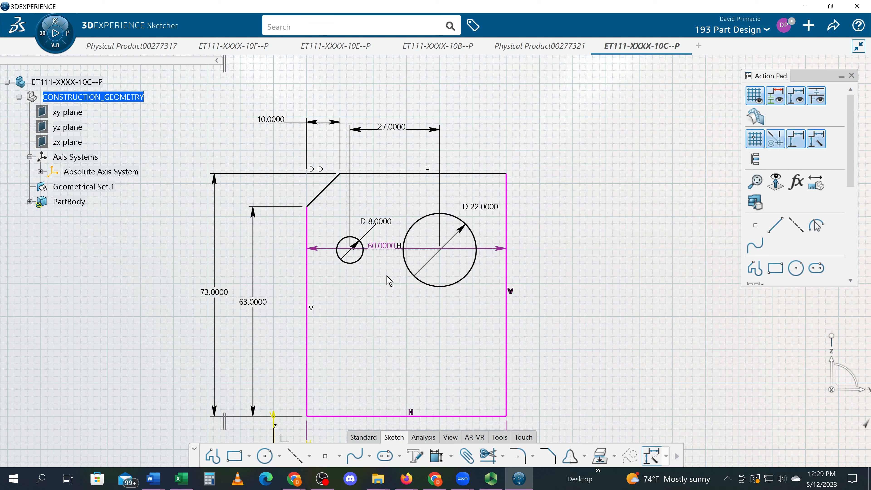
key("ctrl+z")
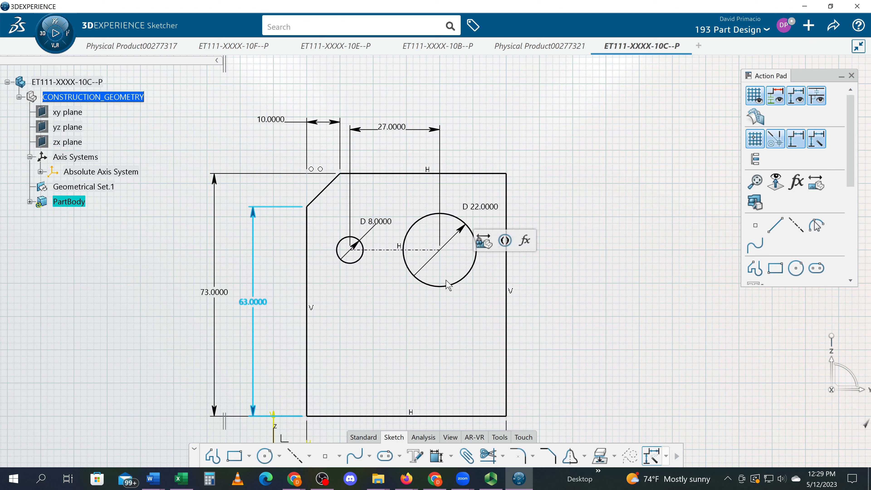
Step: Dimension the height from the profile's bottom edge to the construction line between the circles and set it to 51 mm
left_click(436, 458)
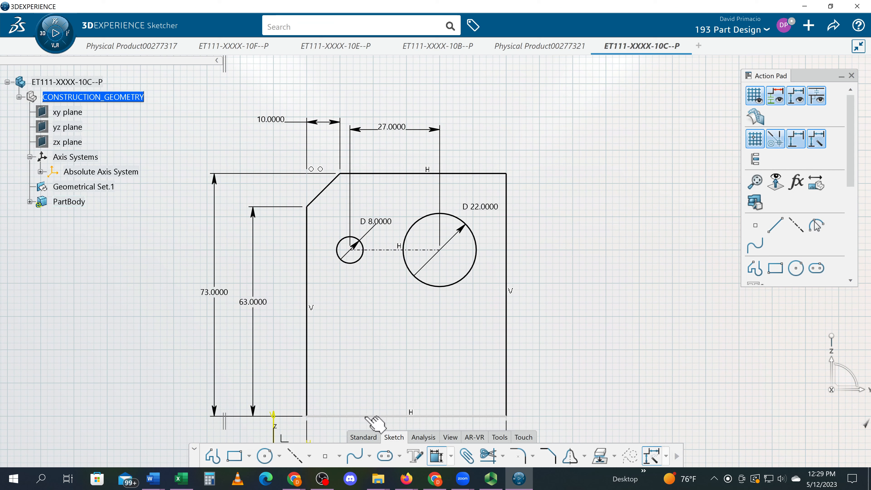
left_click(367, 415)
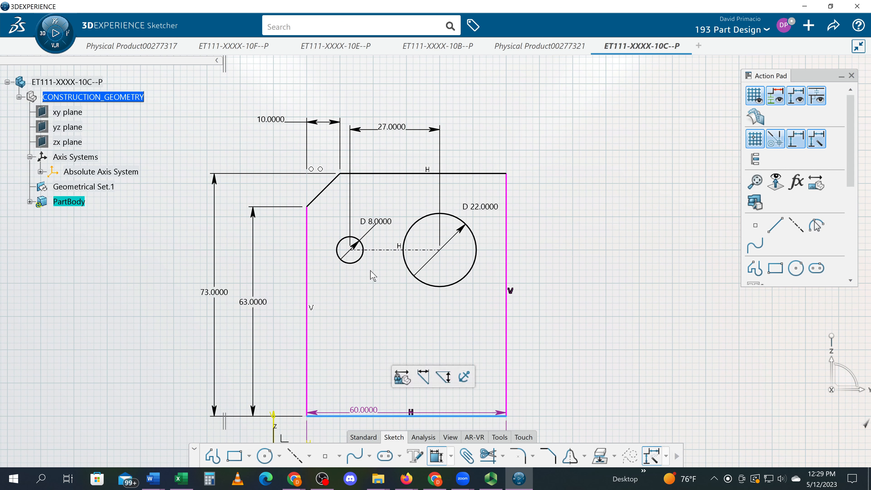
left_click(387, 250)
left_click(288, 360)
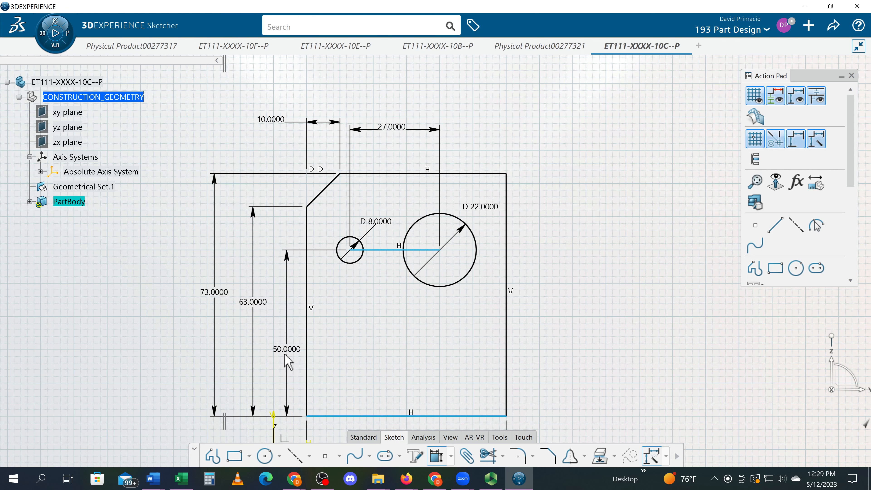
double_click(285, 355)
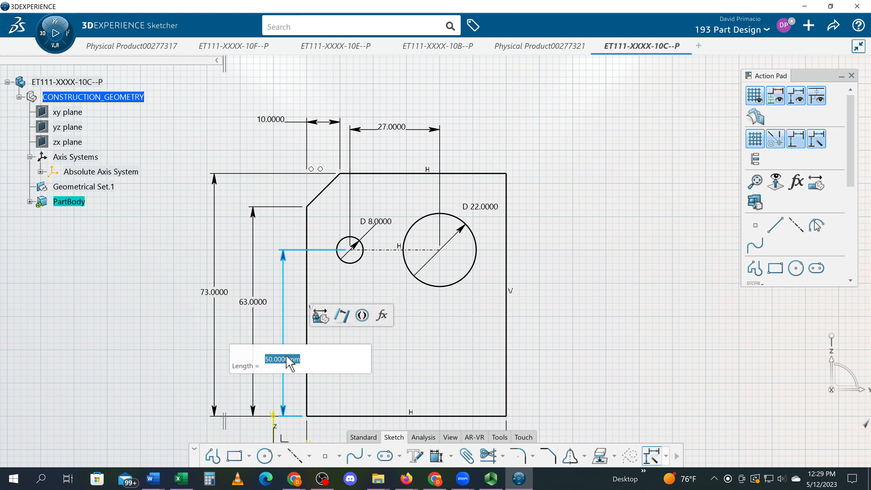
type("51")
key("Return")
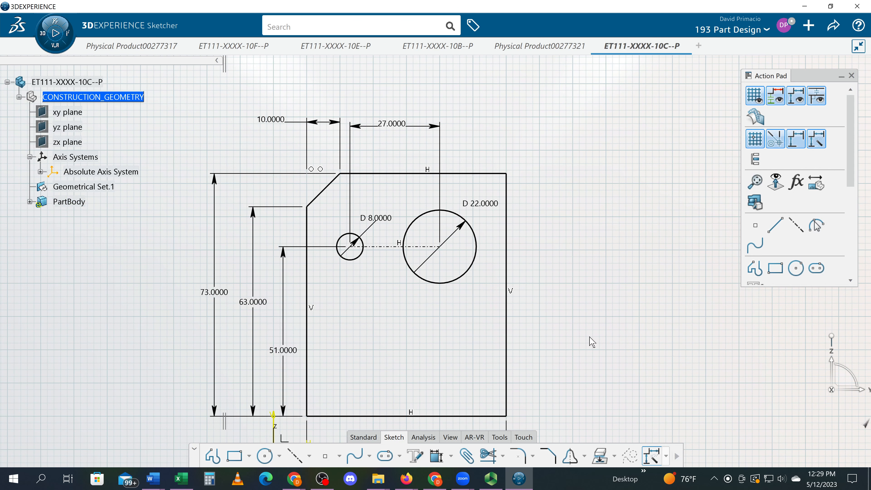
Step: Draw a circle with a 22 mm radius, centred on the large hole
middle_click_drag(550, 340, 583, 296)
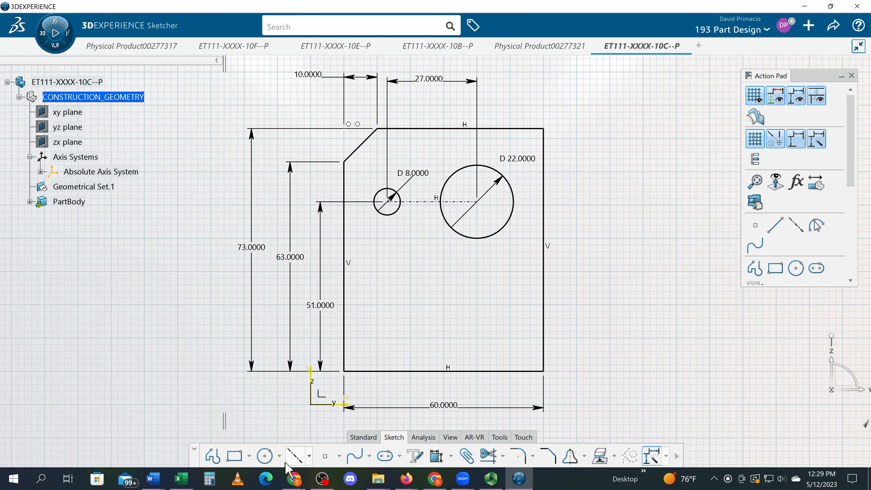
left_click(266, 456)
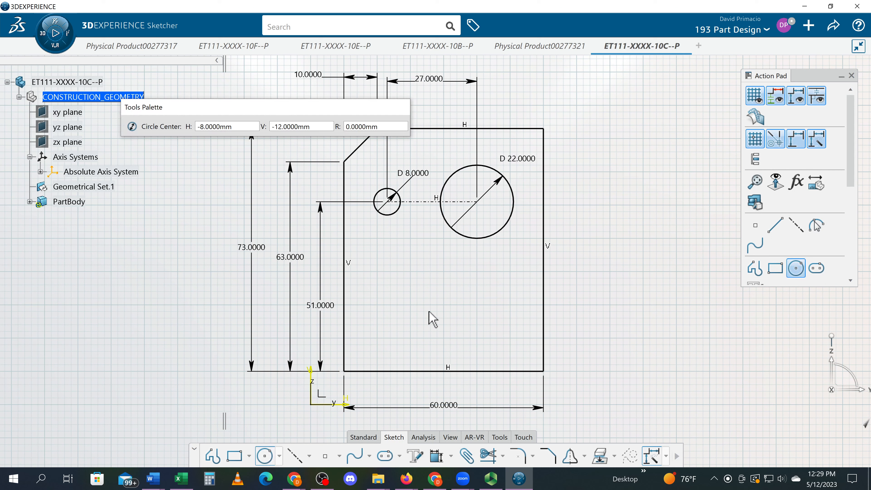
left_click(477, 202)
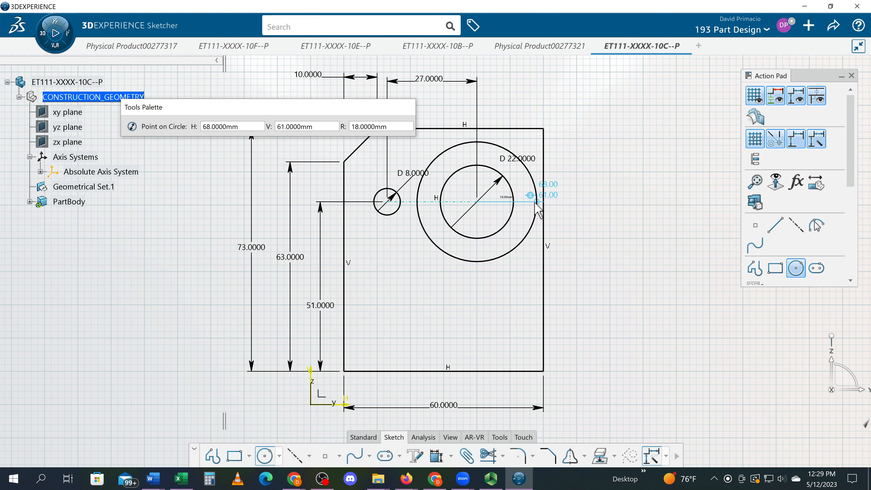
key("Tab")
key("Tab")
key("Tab")
type("22")
key("Return")
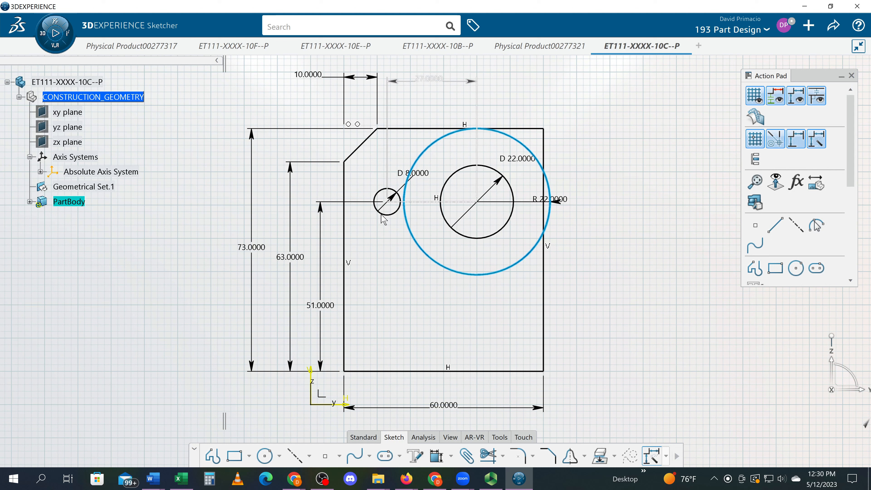
left_click(436, 456)
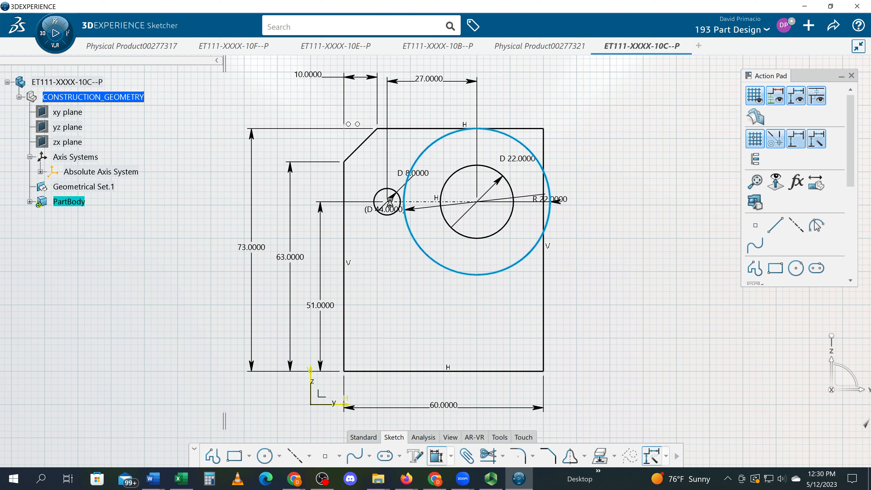
key("Escape")
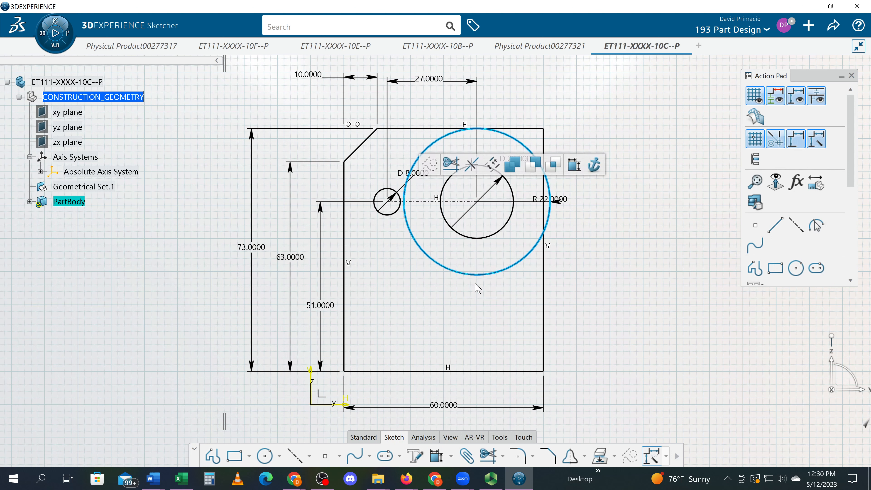
key("Escape")
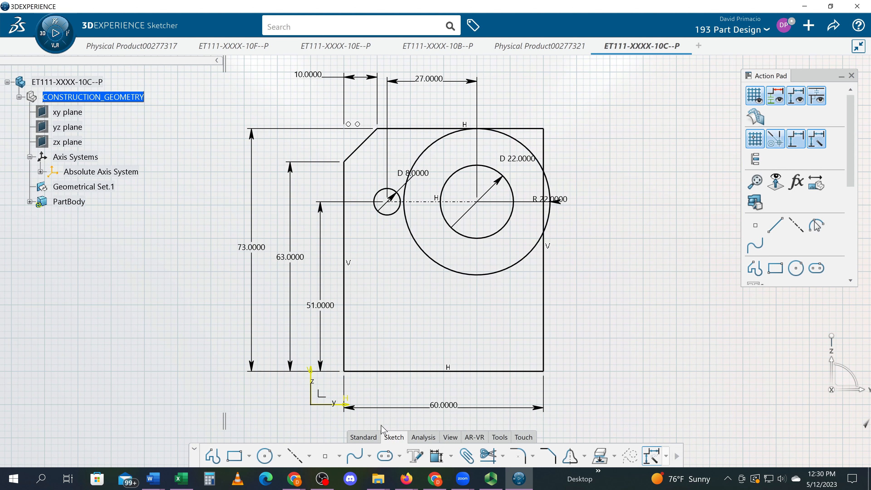
Step: Dimension the small hole's centre from the profile's left edge below the bottom edge, check the reference drawing, and set the distance to 11 mm
left_click(436, 456)
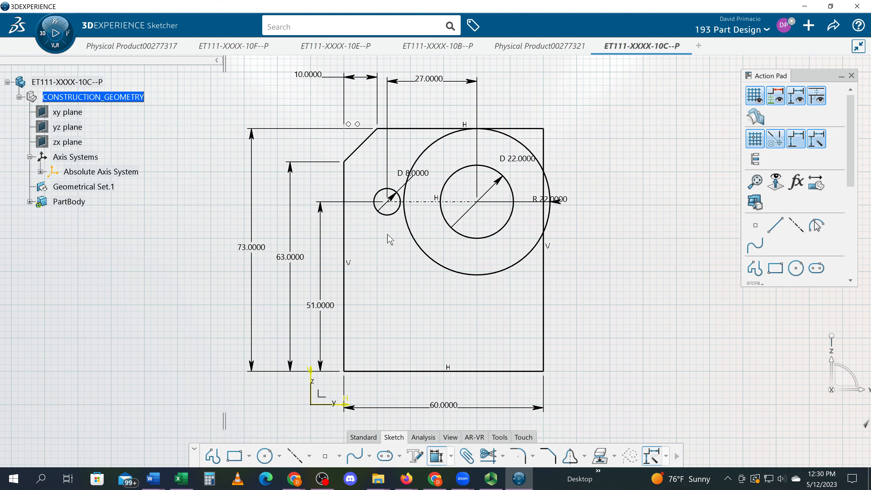
left_click(387, 201)
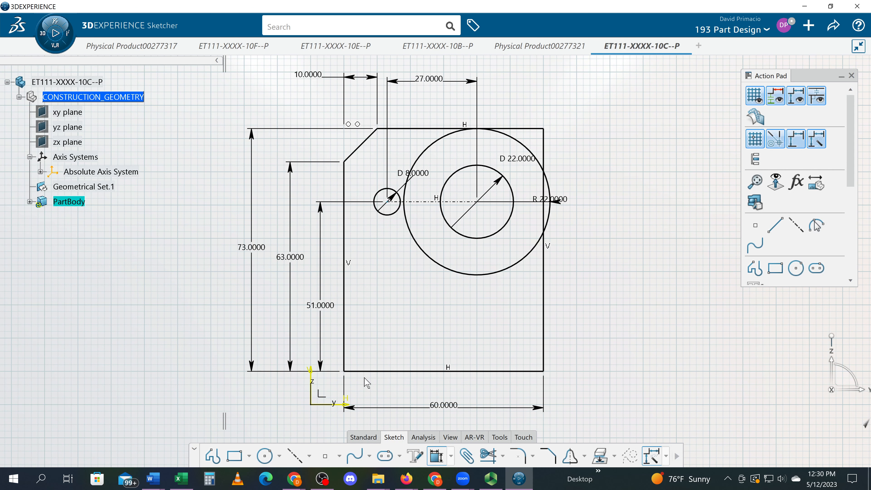
left_click(345, 350)
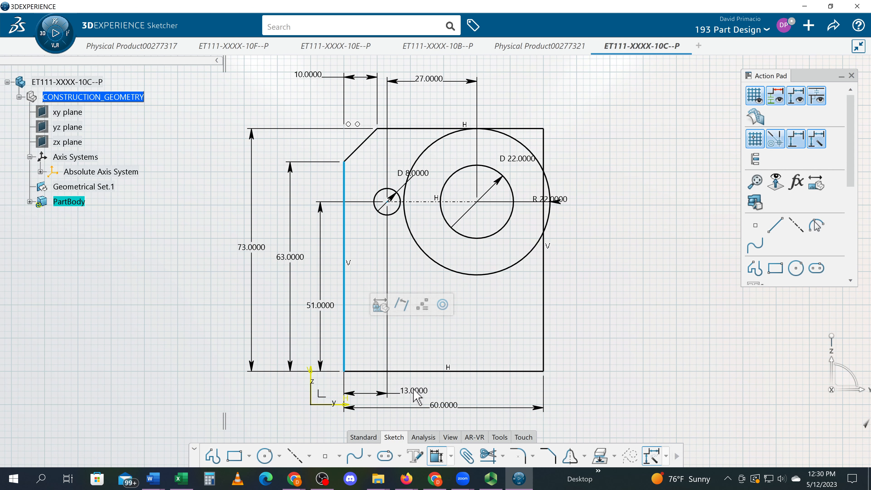
key("alt+Tab")
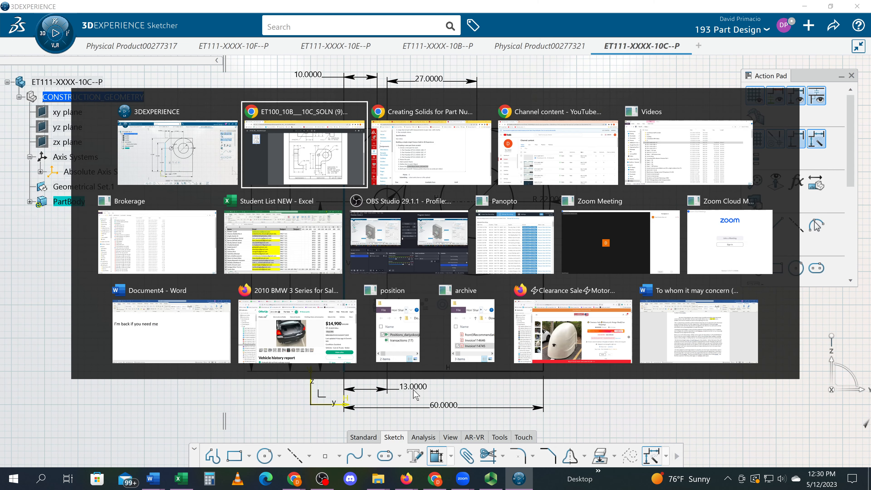
key("alt+Tab")
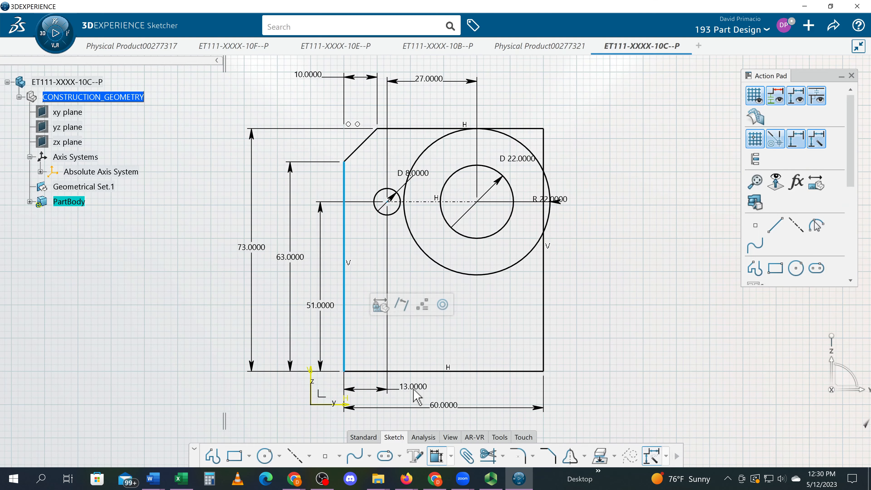
double_click(415, 391)
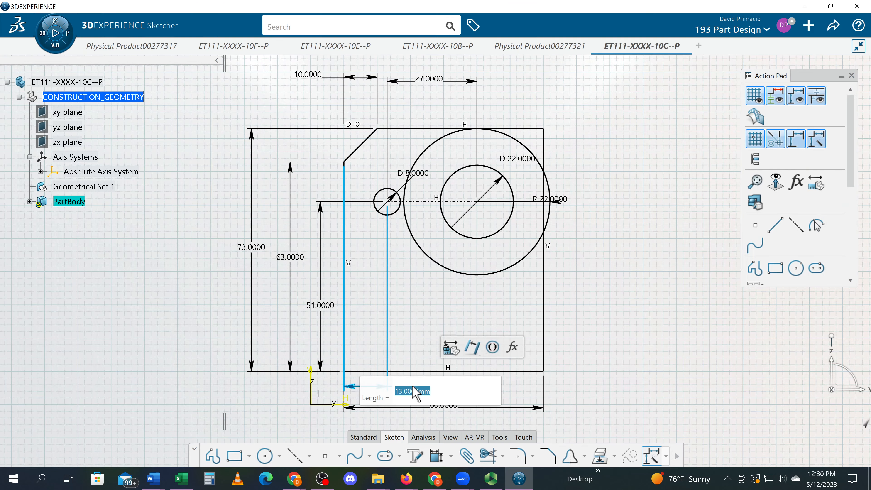
type("11")
key("Return")
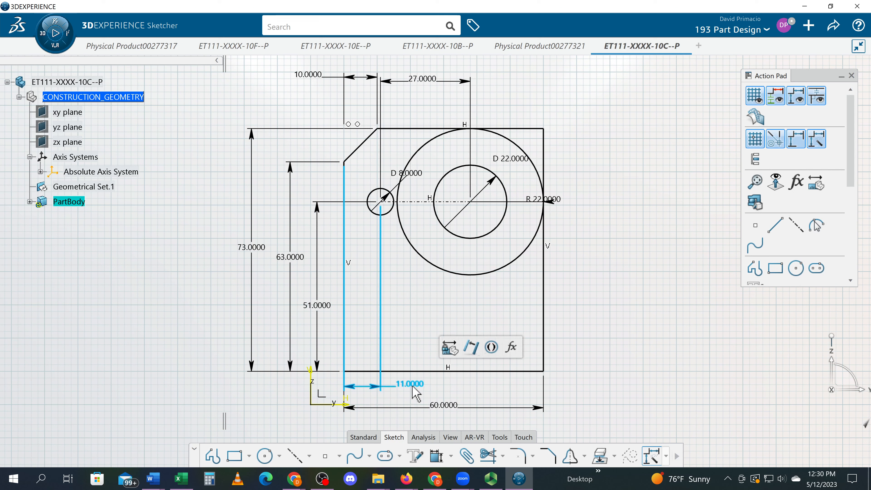
left_click(609, 271)
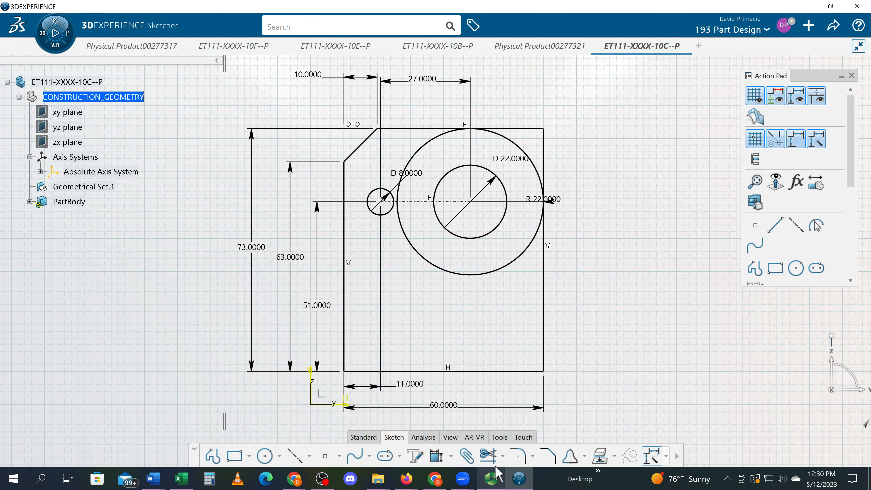
Step: Try to trim the 22 mm radius circle and the profile's top edge to form a rounded upper-right corner
left_click(487, 455)
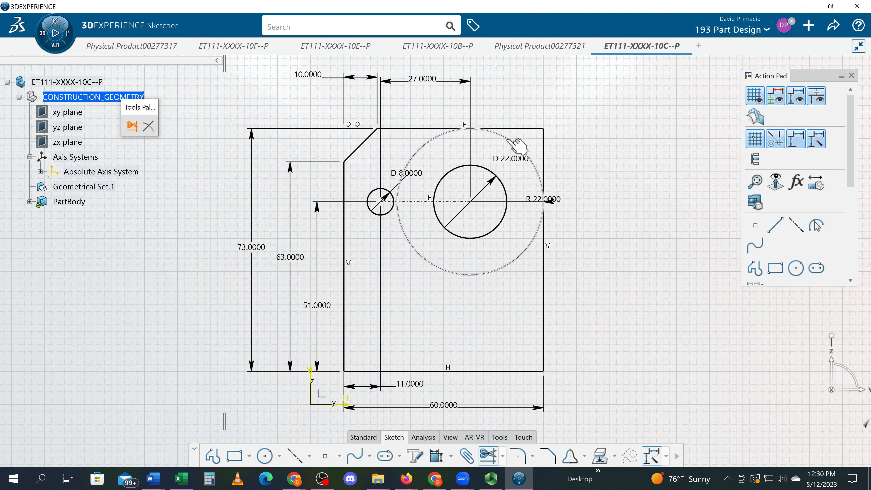
left_click(517, 145)
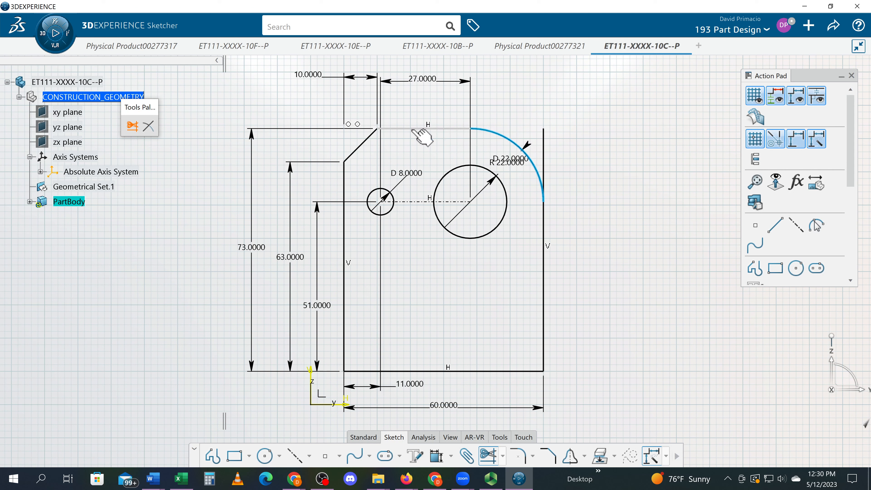
left_click(413, 130)
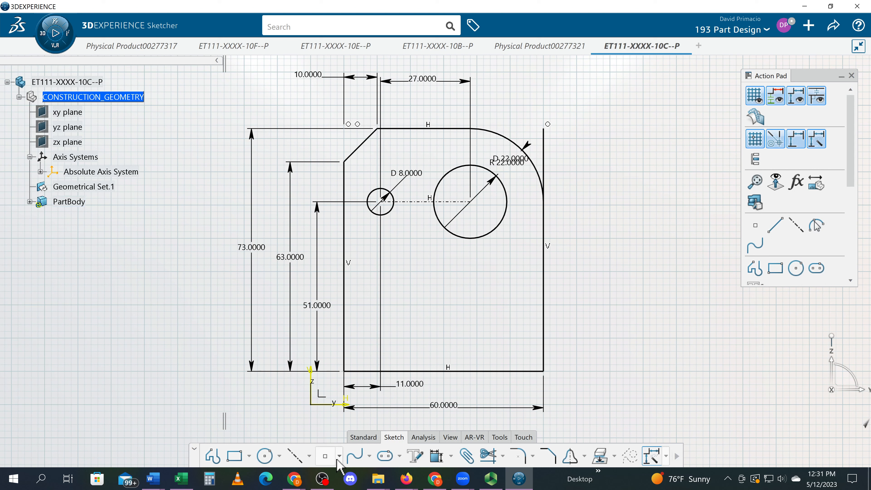
Step: Try to draw a vertical line about 40 mm long upward from the profile's bottom edge, just right of the small hole
left_click(308, 456)
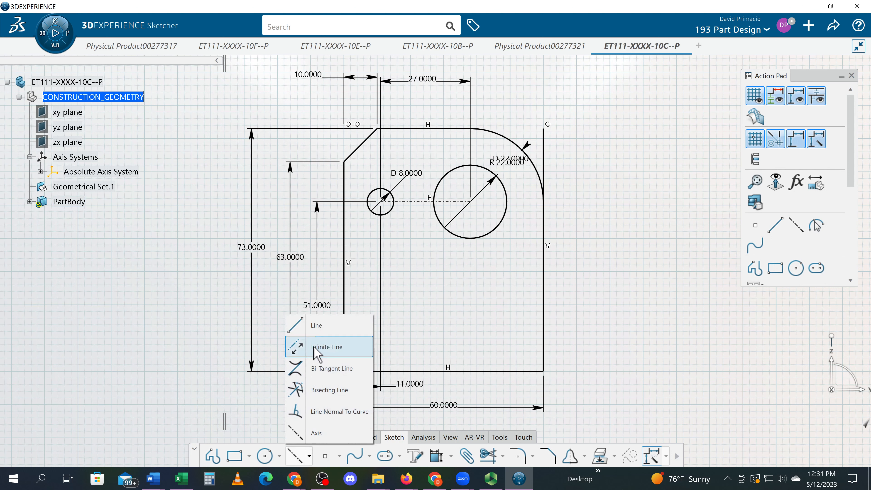
left_click(319, 335)
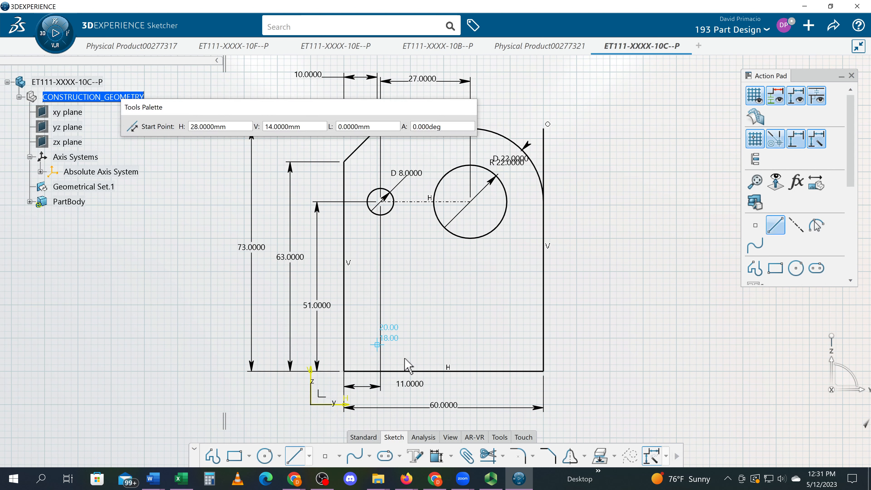
left_click(396, 370)
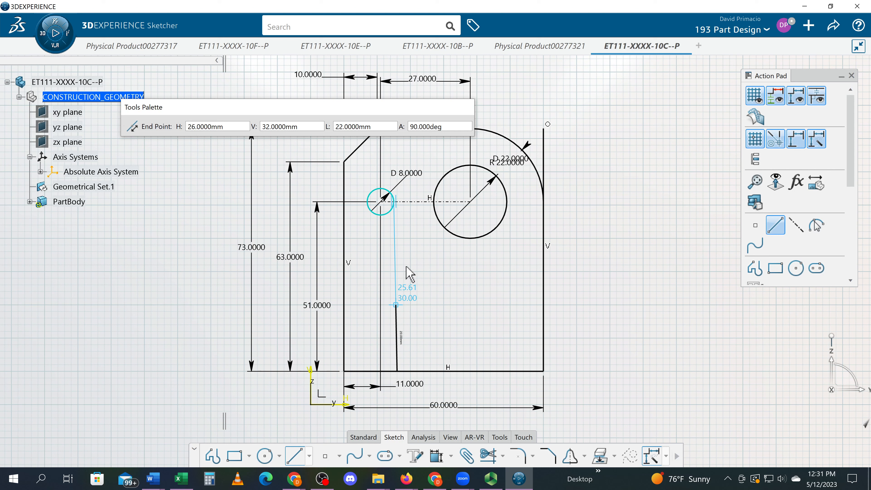
left_click(397, 238)
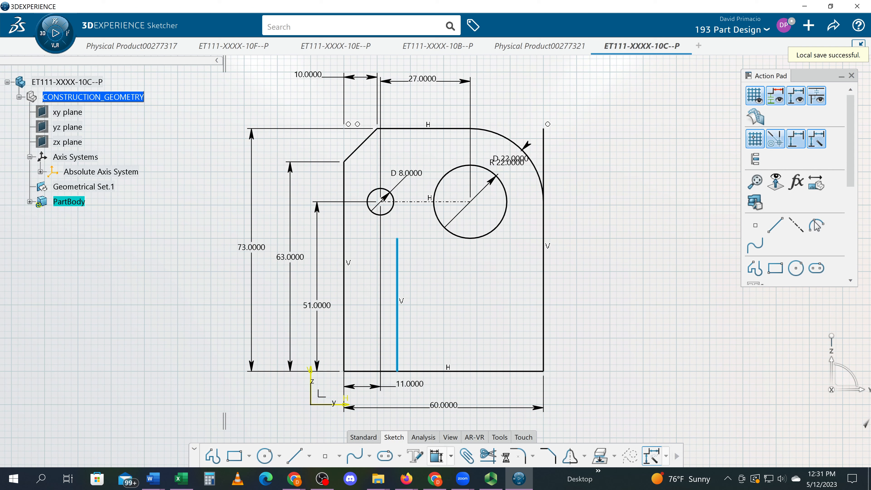
Step: Try a line from the vertical line's upper end toward the profile's right edge, and undo the vertical line and the corner trims
left_click(219, 457)
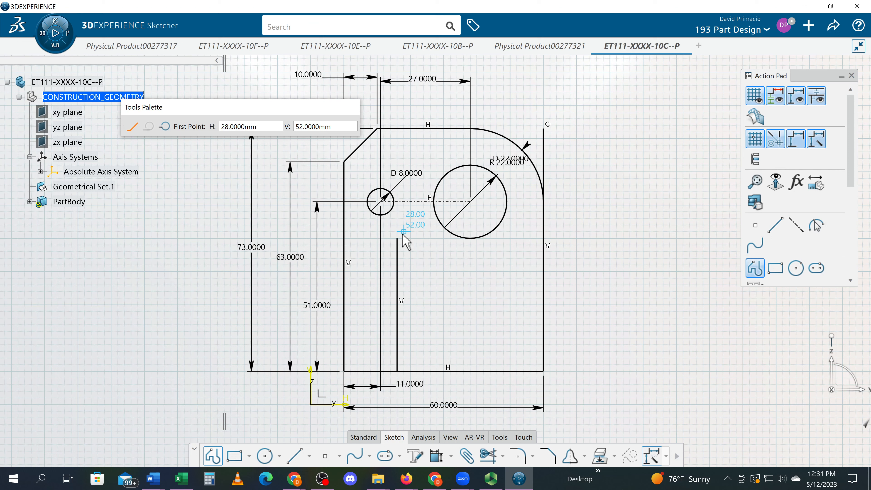
key("l")
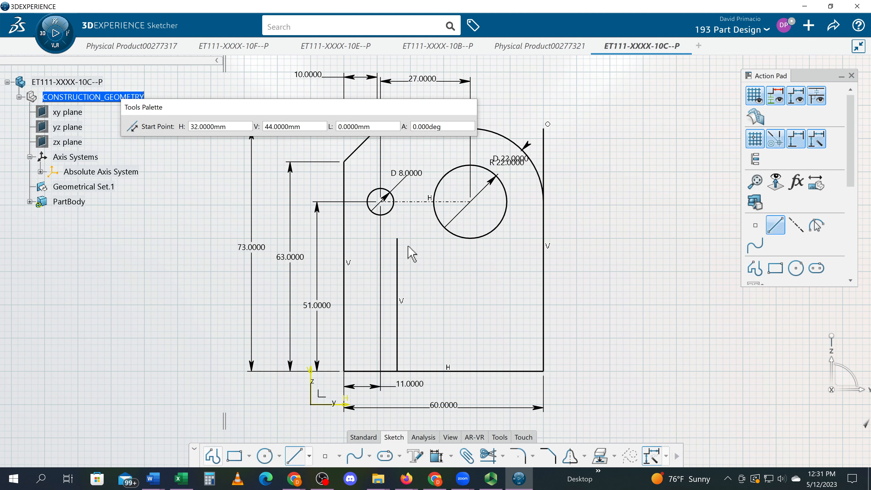
left_click(409, 246)
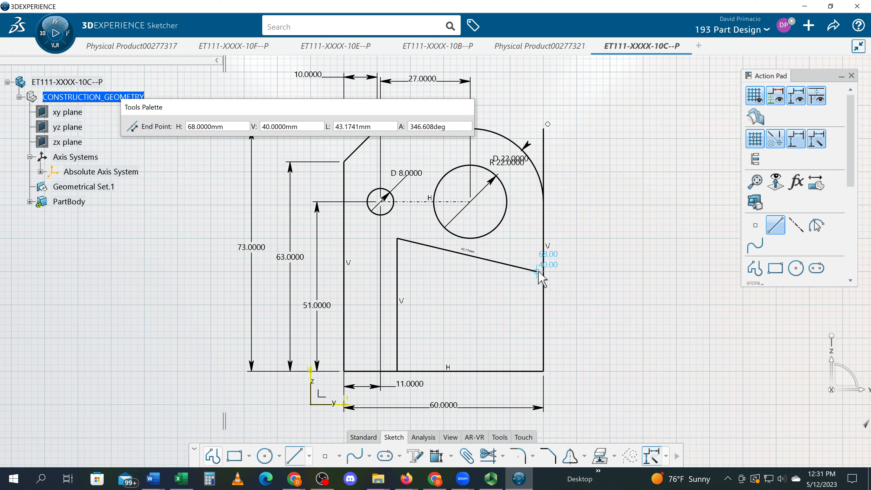
key("Escape")
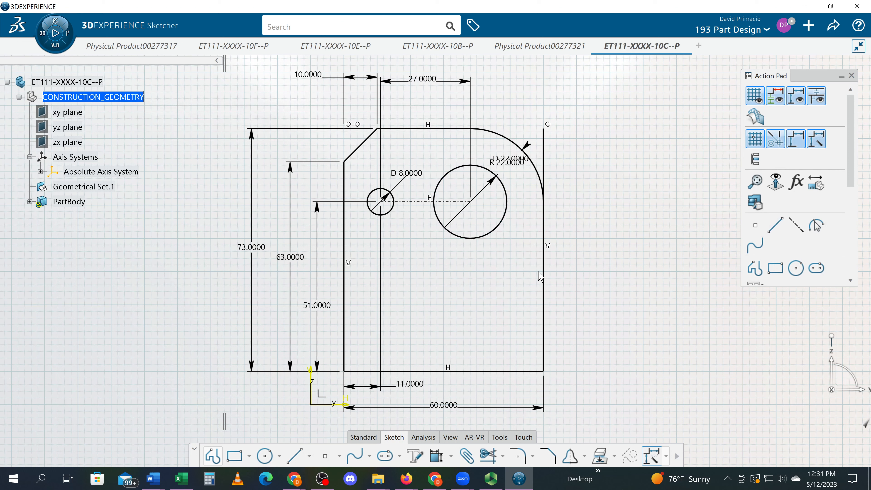
key("ctrl+z")
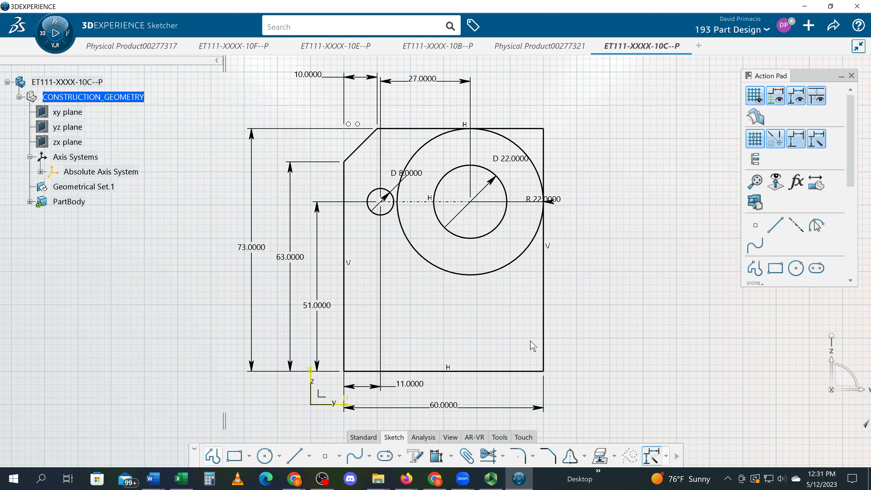
Step: Draw a vertical line about 28 mm long upward from the profile's bottom edge, aligned with the 22 mm radius circle's leftmost point
left_click(295, 456)
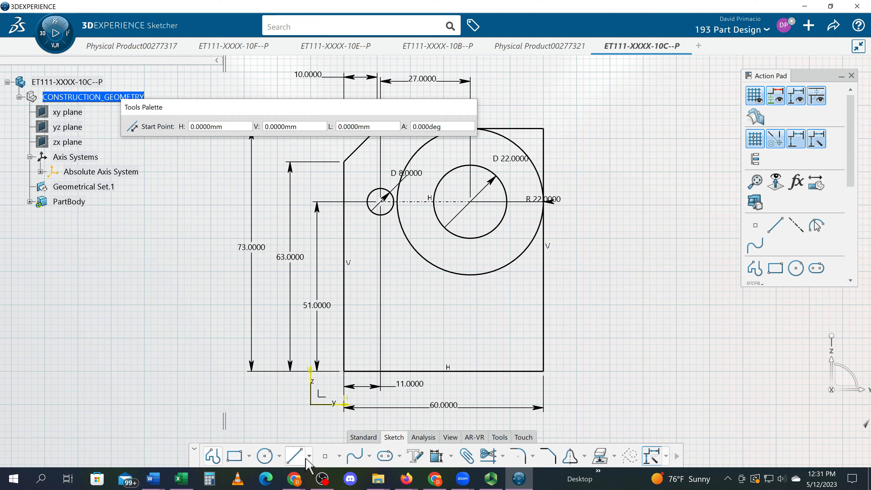
left_click(397, 371)
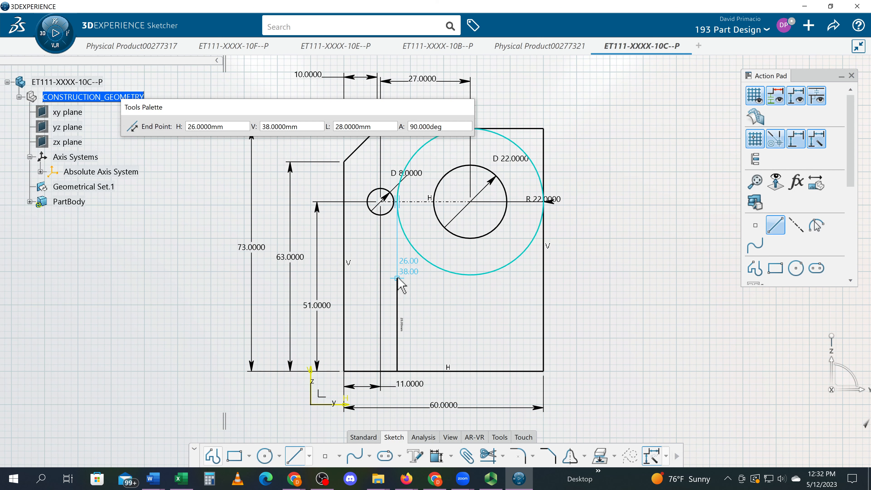
left_click(397, 277)
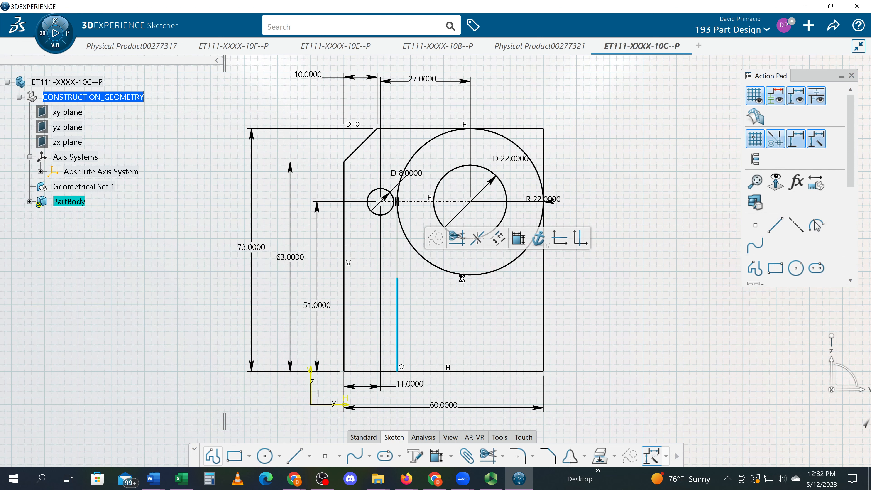
Step: Draw a 44 mm horizontal line from the inner vertical line's upper end to the profile's right edge
left_click(293, 458)
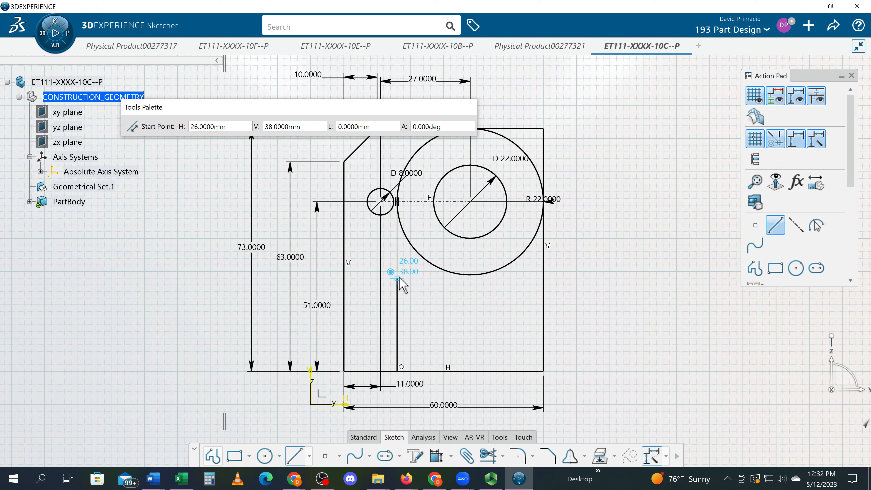
left_click(397, 278)
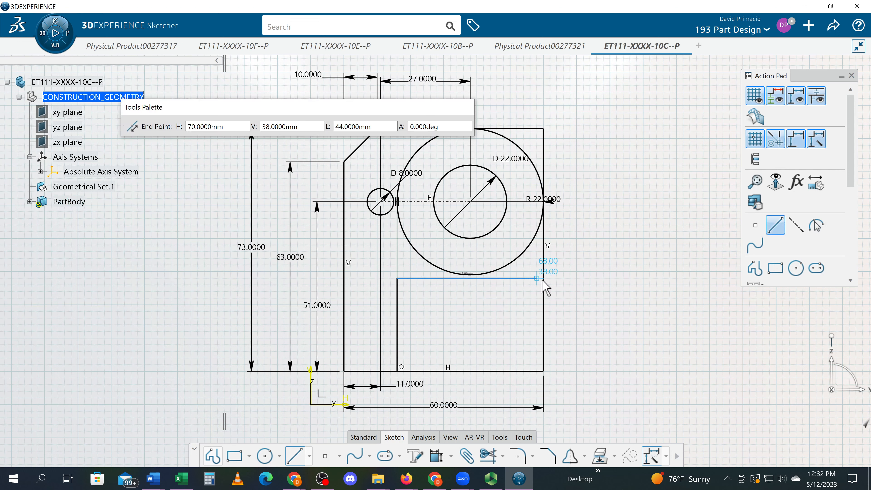
left_click(542, 278)
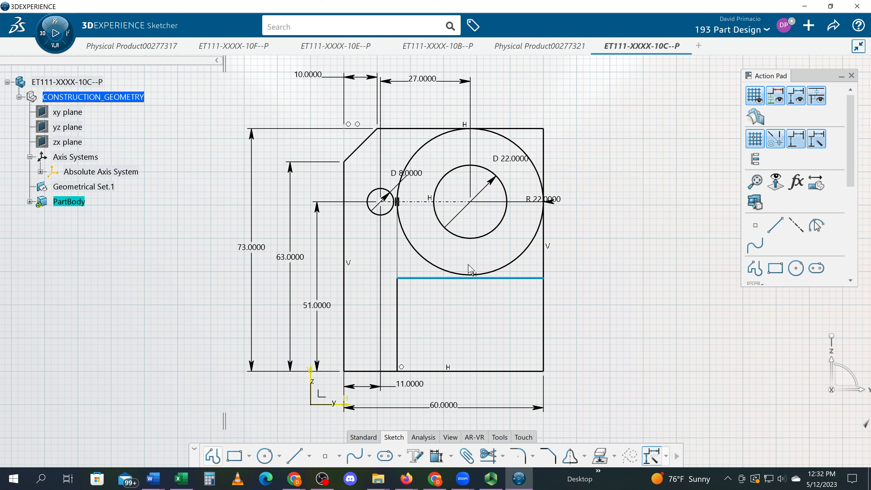
Step: Constrain the new horizontal line tangent to the 22 mm radius circle
left_click(441, 270)
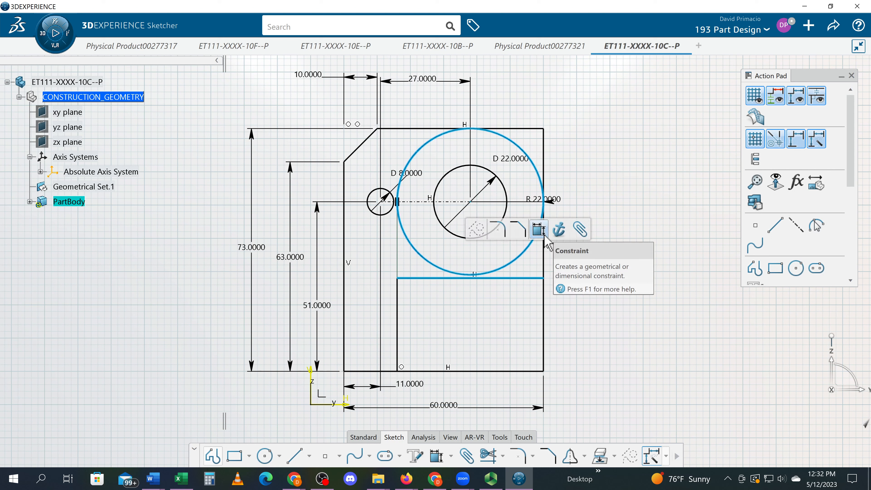
left_click(451, 455)
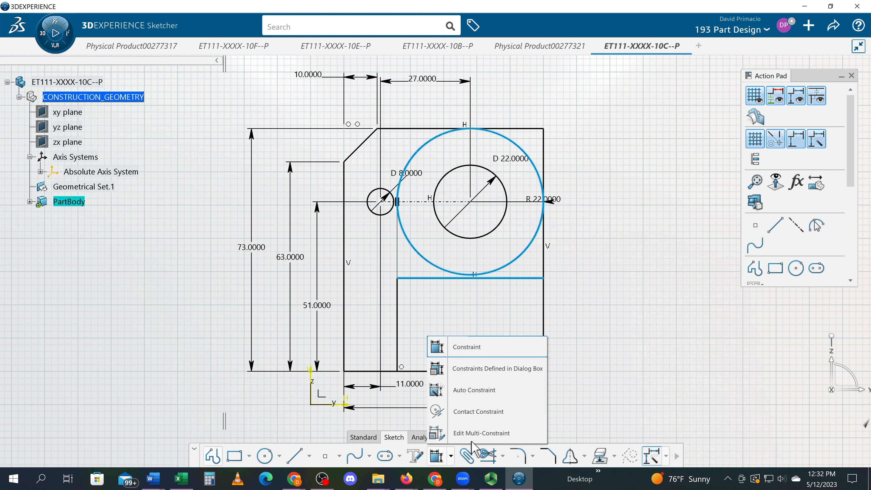
left_click(518, 371)
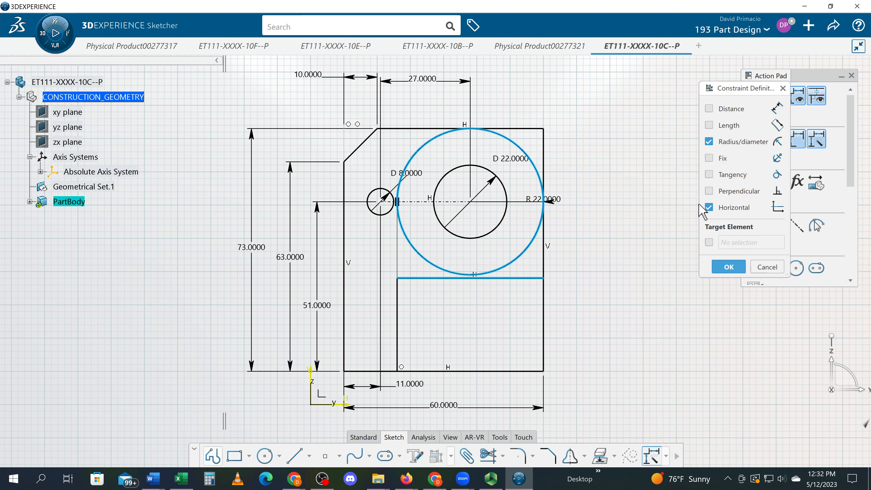
left_click_drag(738, 90, 643, 115)
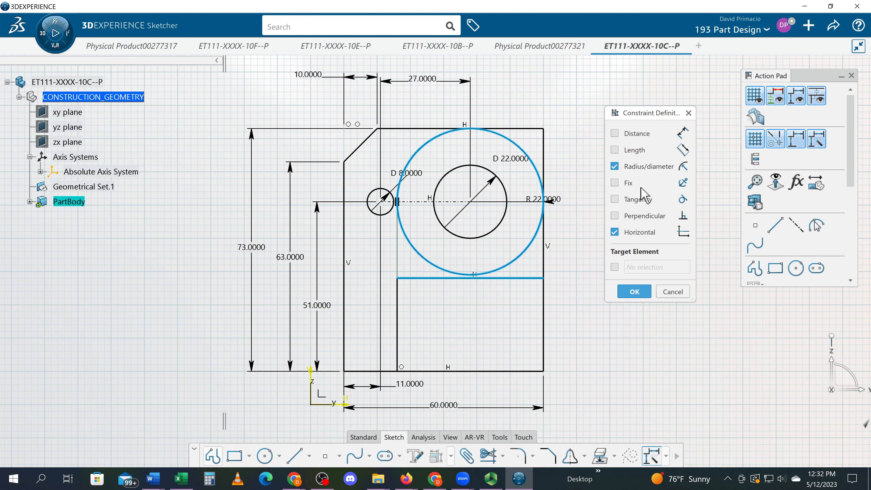
left_click(614, 199)
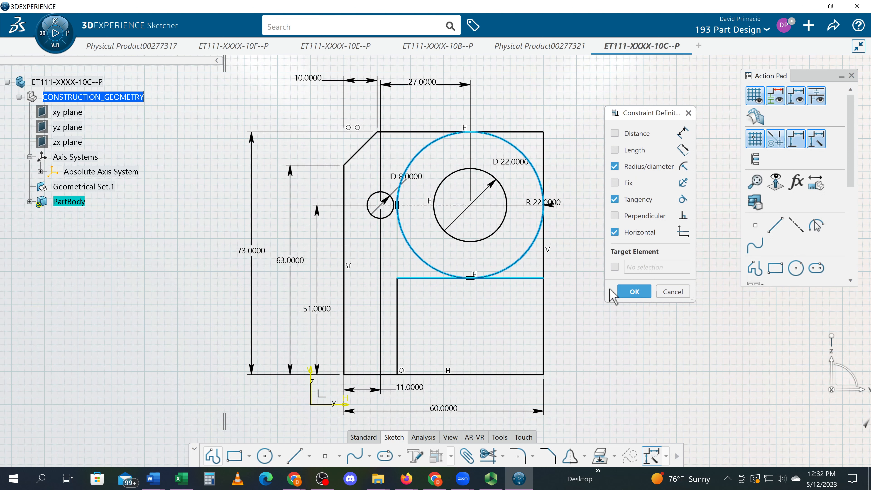
left_click(626, 293)
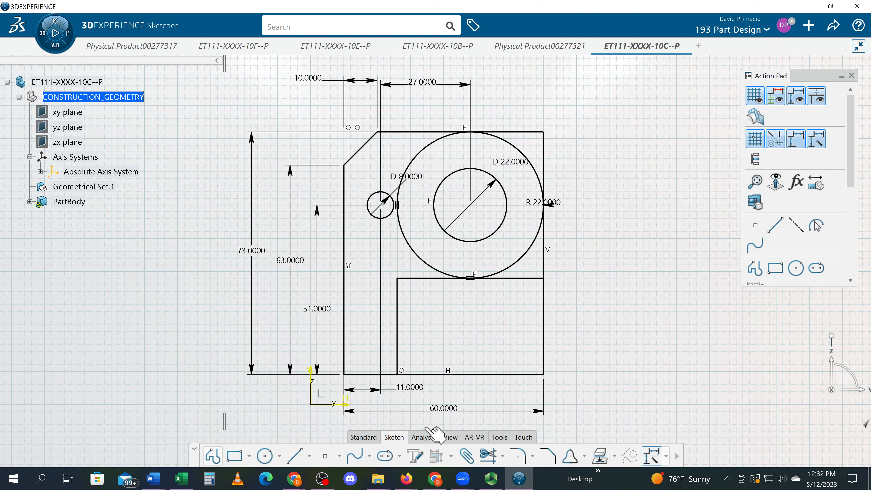
Step: Trim the 22 mm radius circle against the profile's top edge to form a rounded upper-right corner
left_click(487, 452)
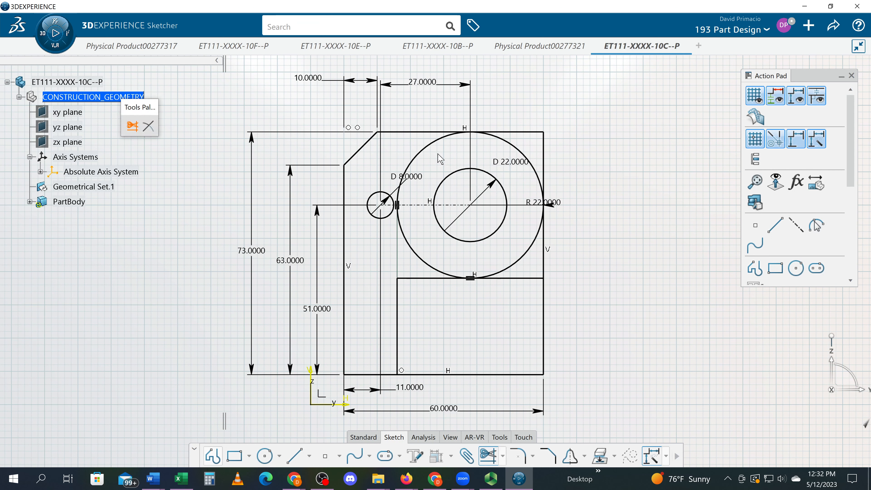
left_click(511, 146)
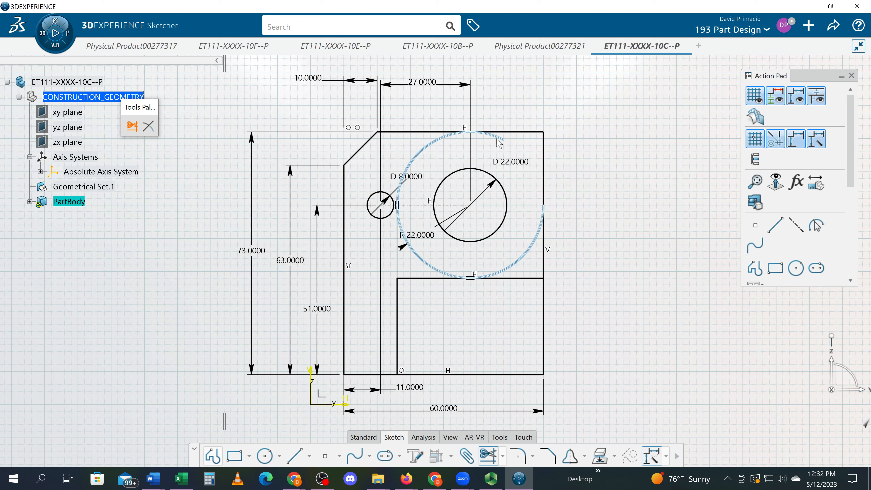
left_click(419, 132)
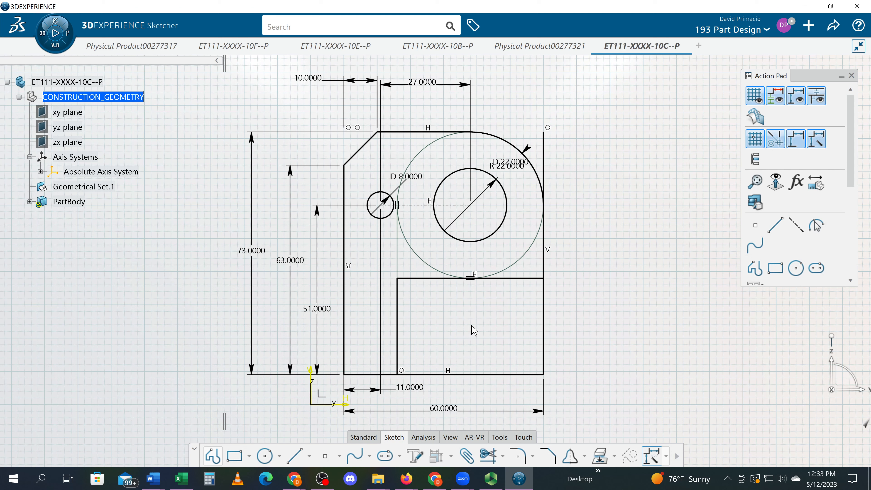
Step: Trim the rounded corner's arc against the inner horizontal line so the arc runs around to their tangent point
left_click(492, 458)
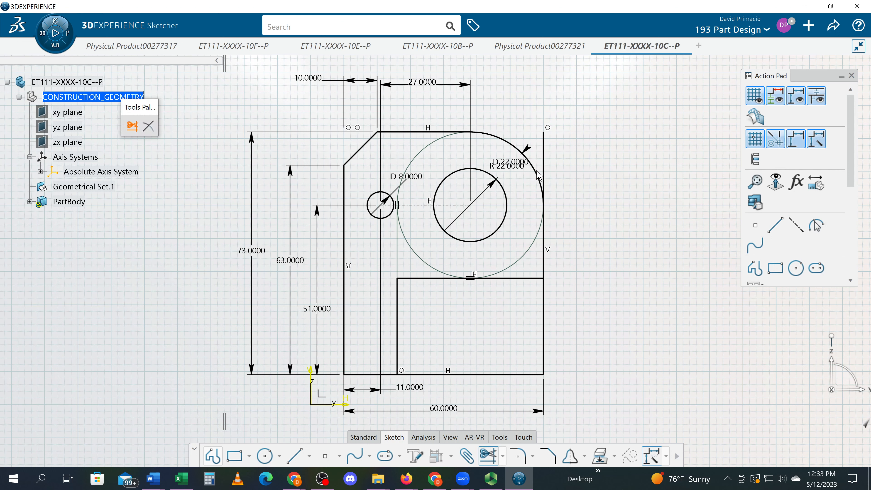
left_click(539, 177)
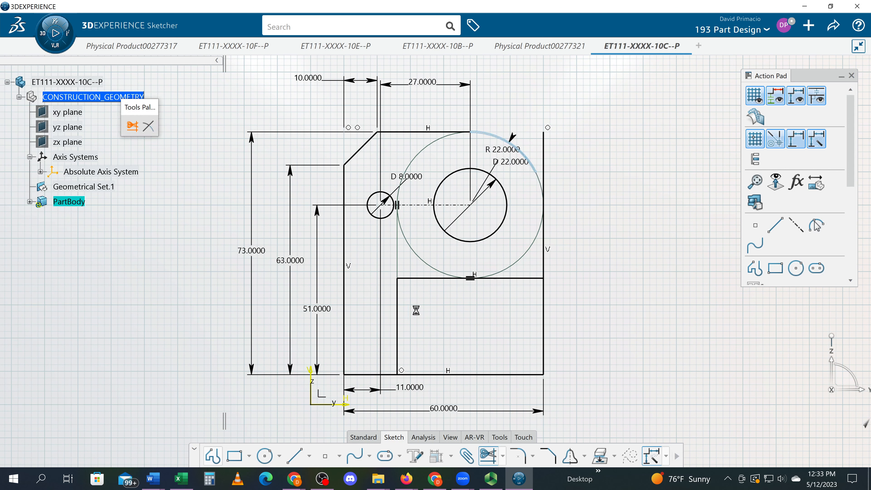
left_click(435, 284)
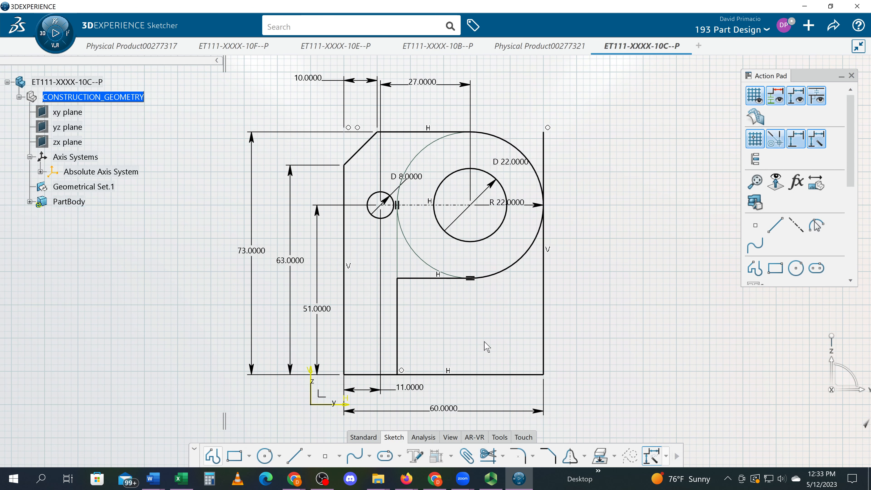
Step: Delete the profile's right vertical edge and quick-trim the bottom edge beyond the inner vertical line
left_click(543, 344)
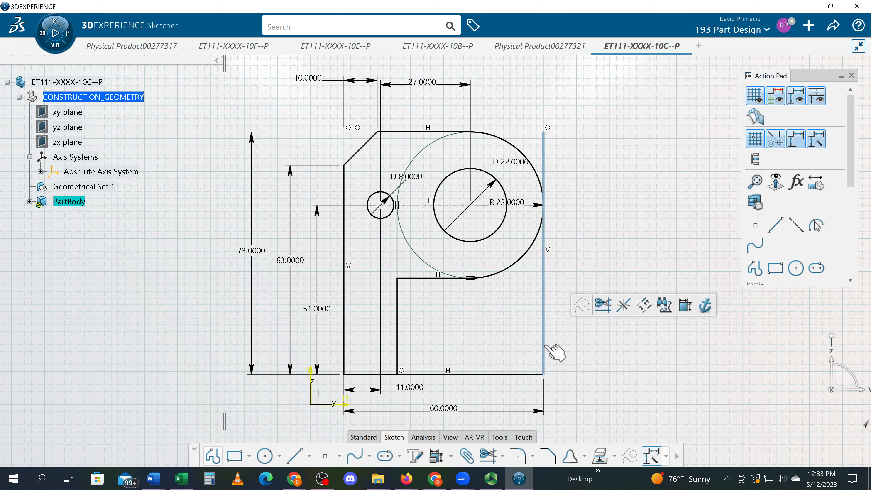
key("Delete")
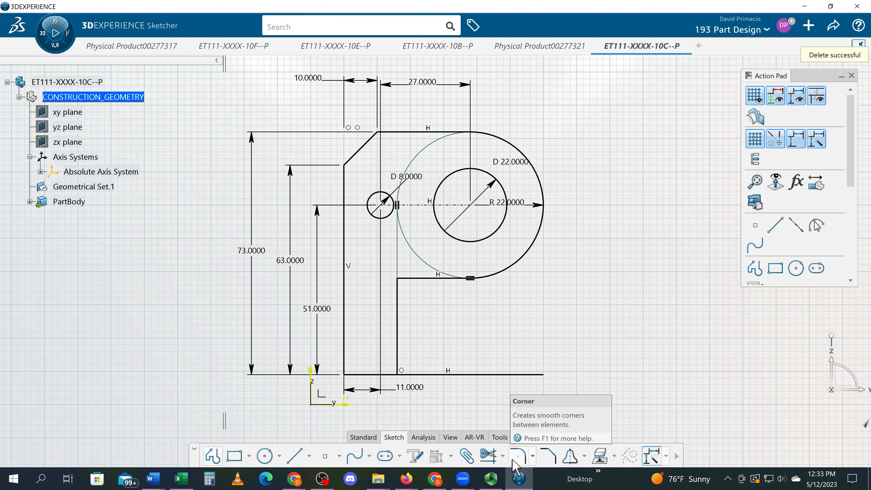
left_click(503, 455)
left_click(490, 393)
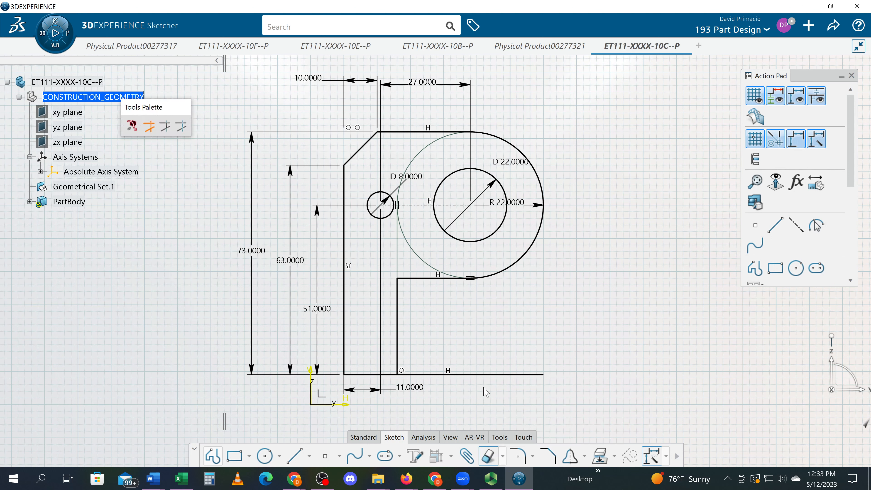
left_click(480, 375)
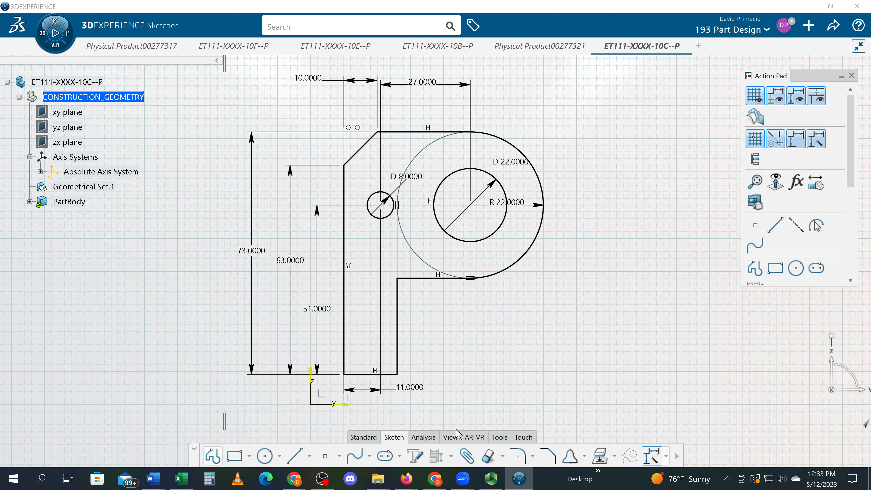
Step: Check the leg width in the reference drawing and dimension the profile's bottom edge at 21 mm
key("alt+Tab")
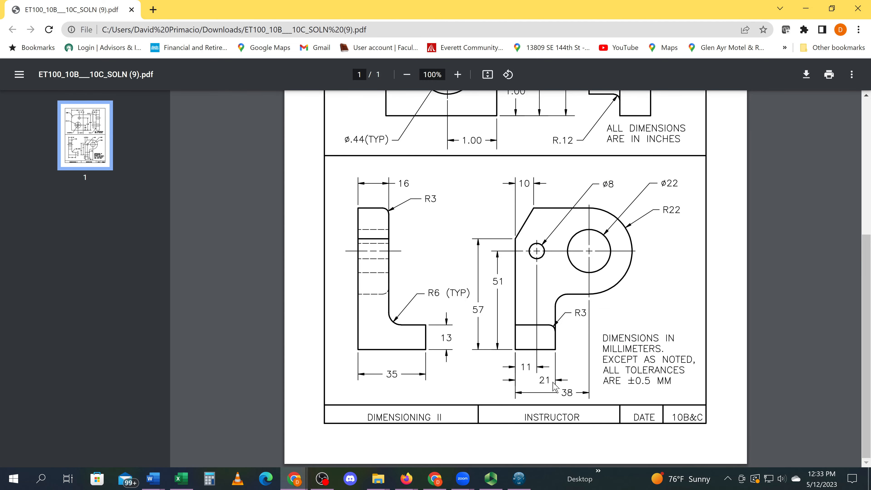
key("alt+Tab")
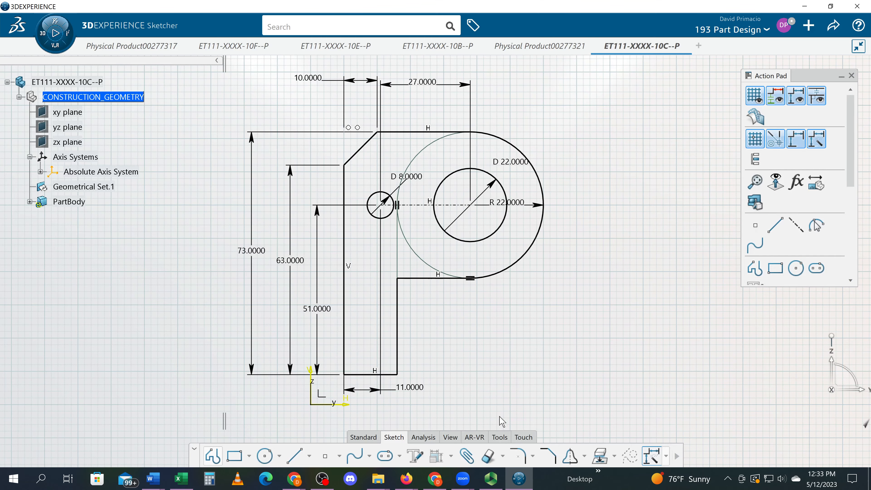
left_click(451, 456)
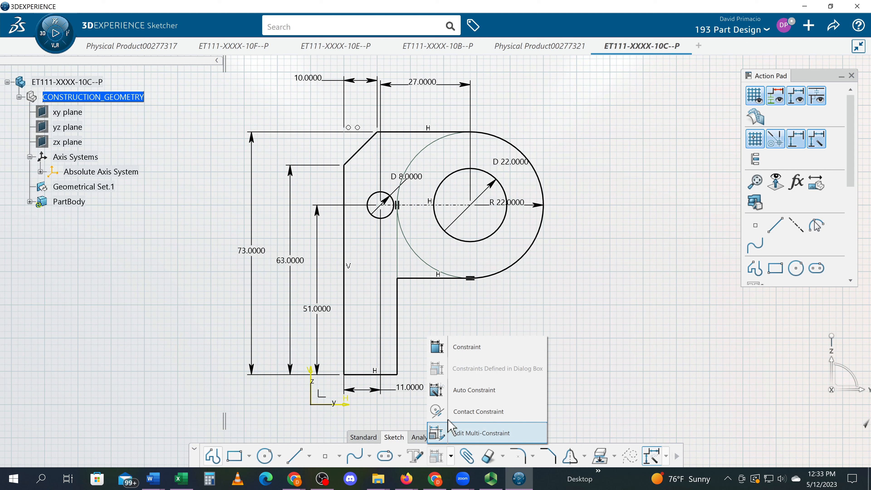
left_click(458, 345)
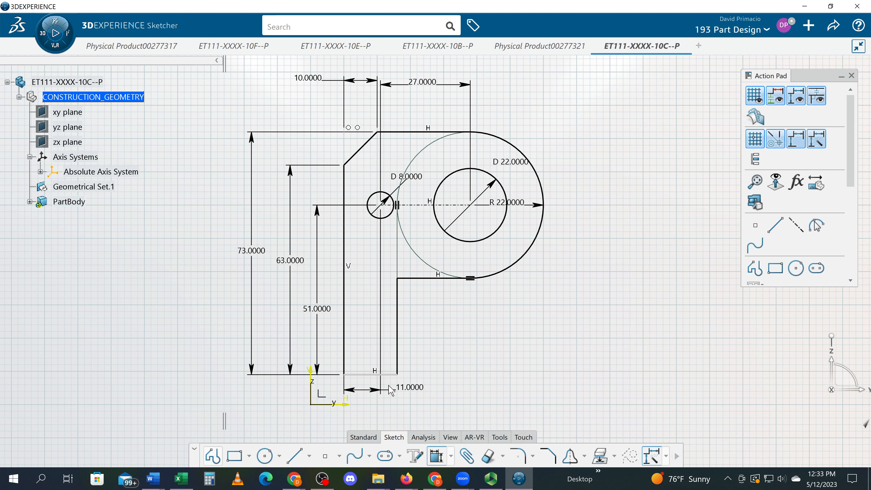
left_click(388, 374)
left_click(442, 418)
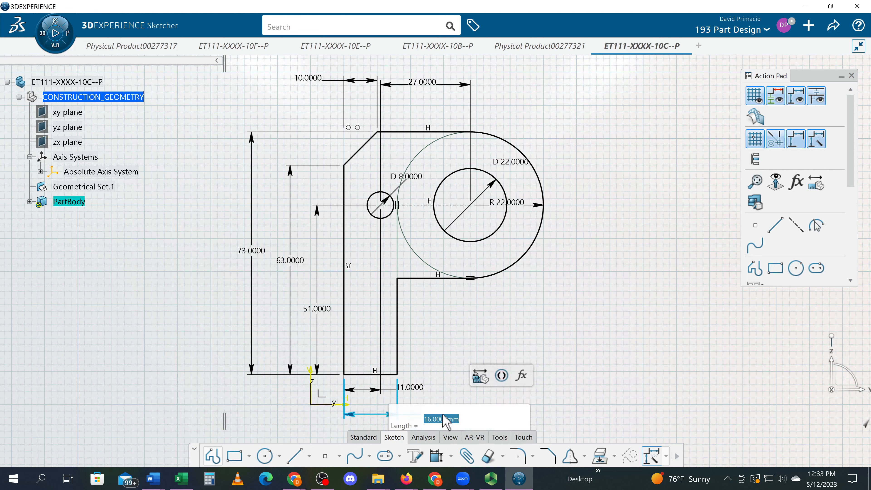
type("21")
key("Return")
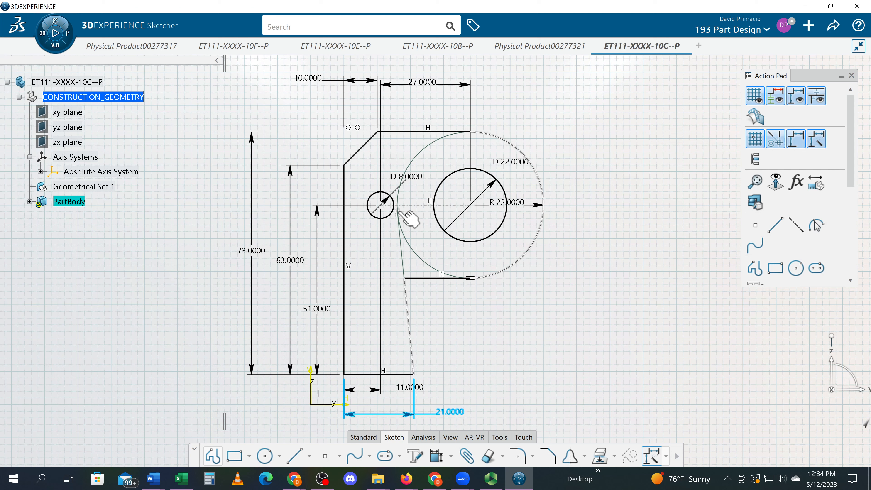
Step: Delete the tangency between the leg's slanted edge and the 22 mm radius arc, and constrain that edge vertical
left_click(402, 213)
key("Delete")
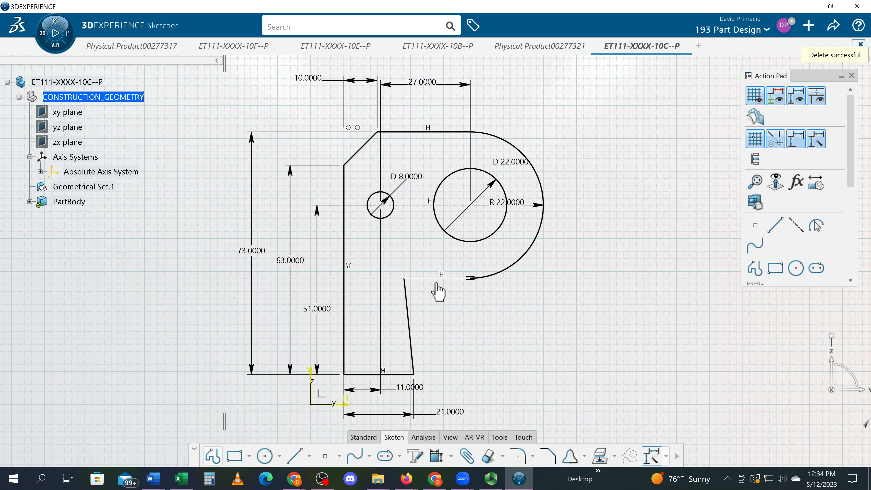
left_click(408, 310)
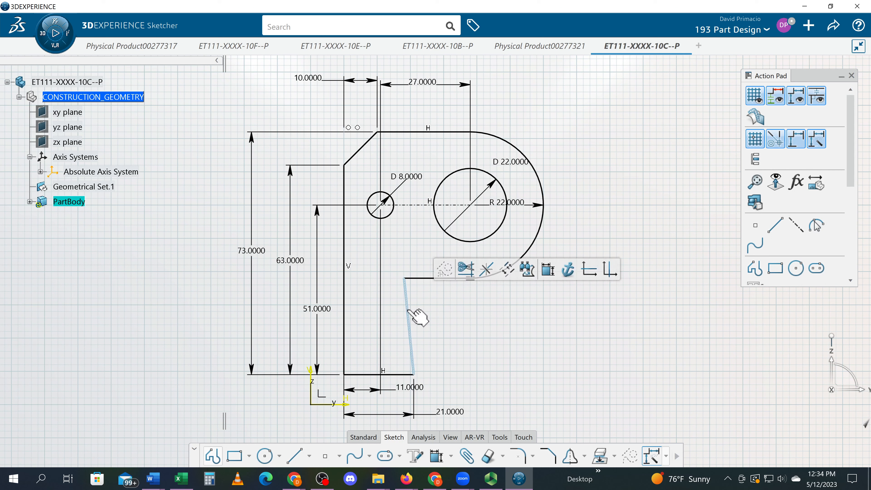
left_click(451, 456)
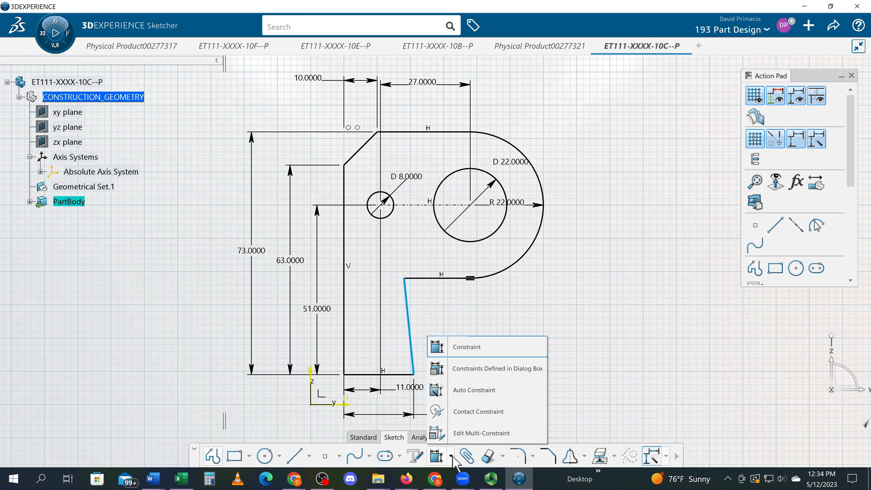
left_click(478, 369)
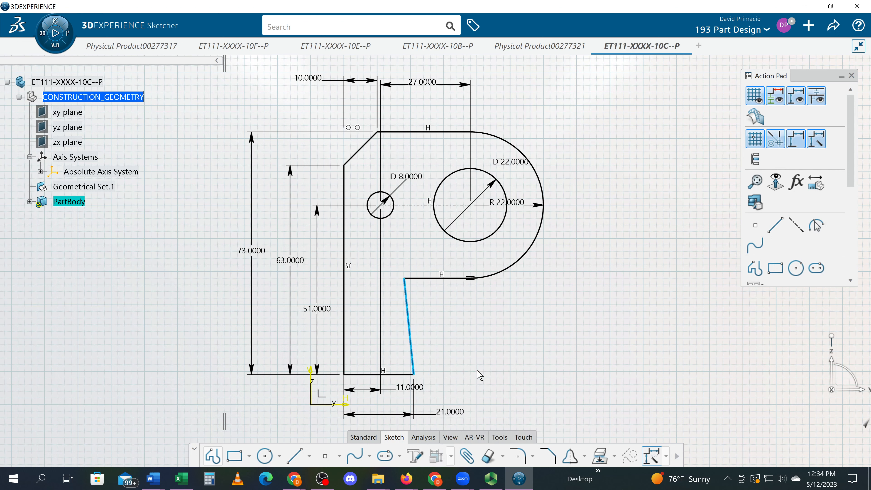
left_click(614, 183)
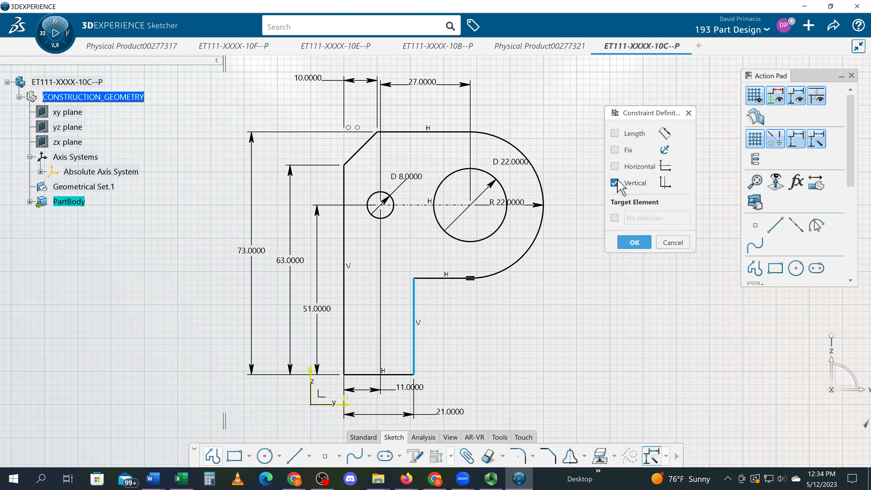
left_click(634, 242)
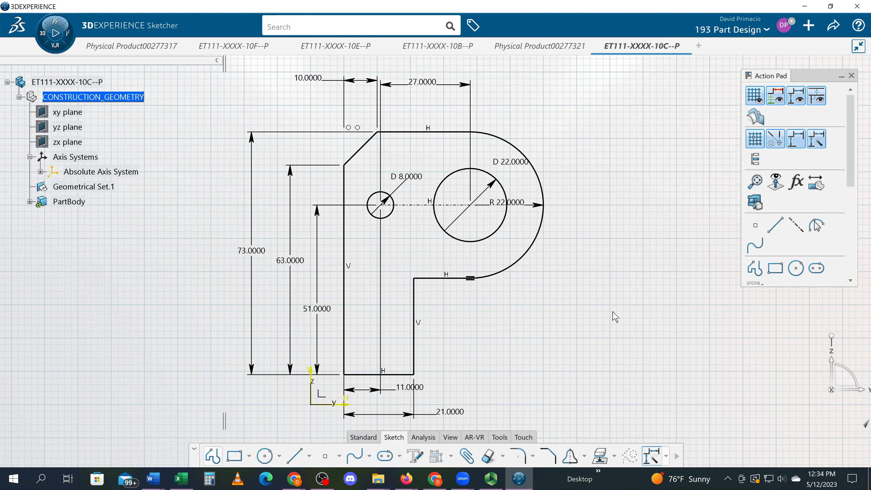
Step: Apply a contact constraint making the profile's bottom edge coincident with the sketch's horizontal axis
middle_click_drag(513, 348, 522, 334)
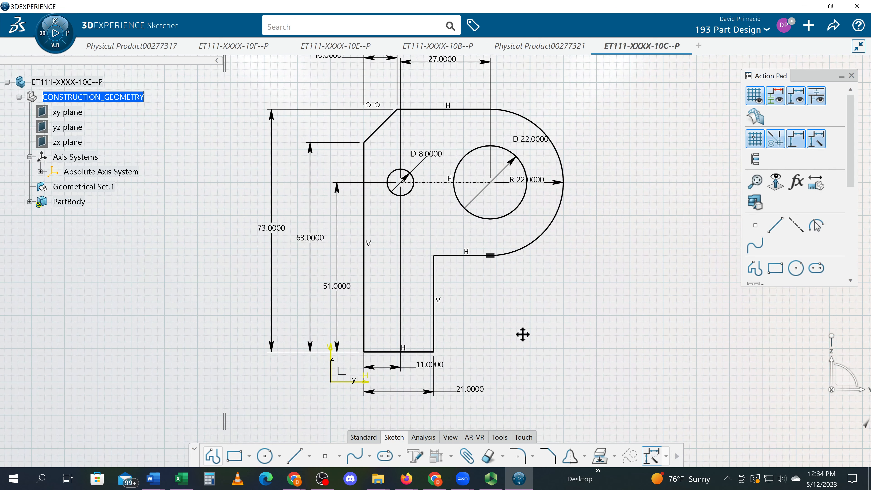
left_click(451, 457)
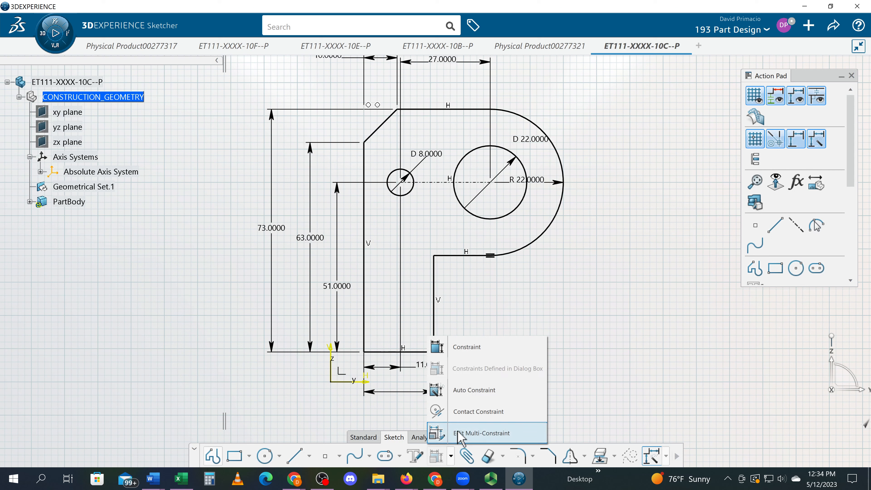
left_click(460, 414)
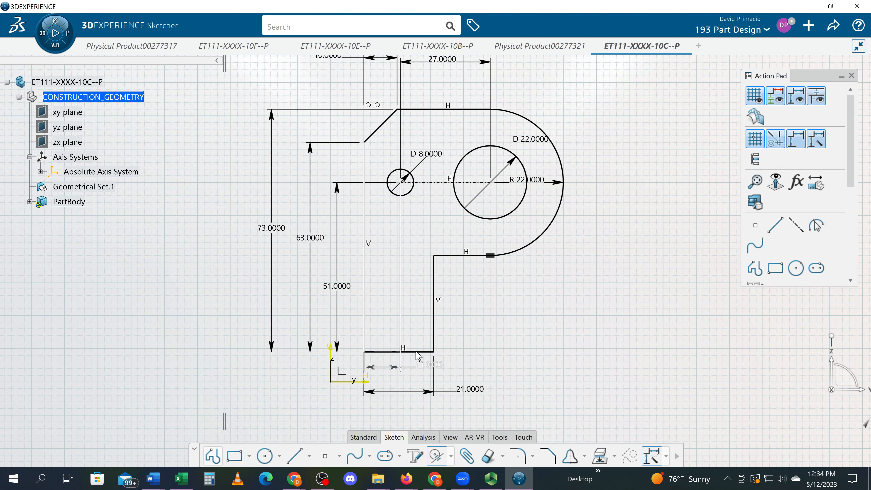
left_click(426, 352)
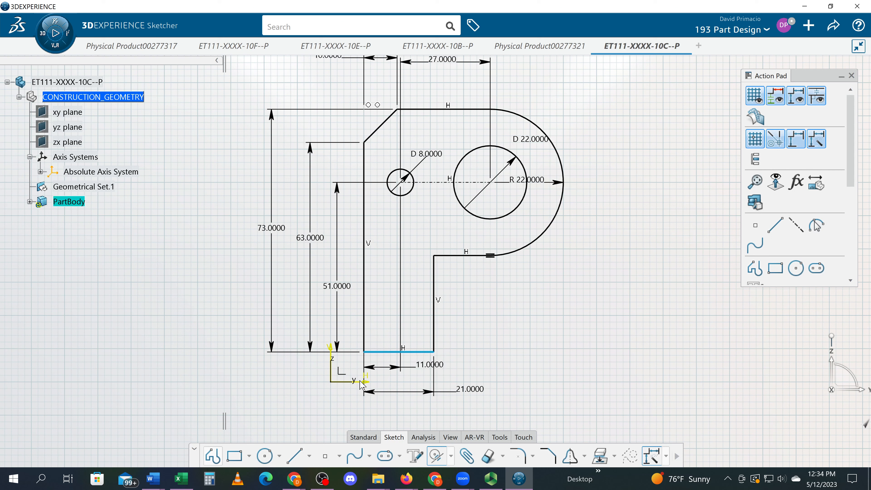
left_click(363, 382)
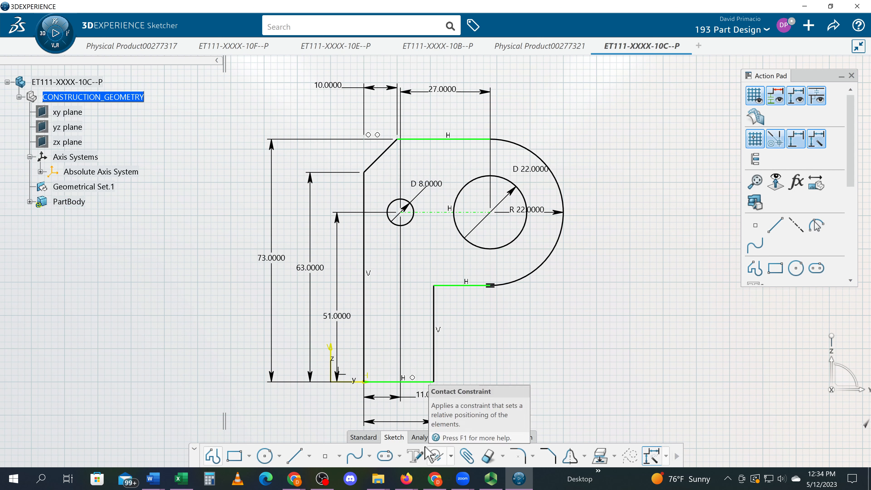
Step: Apply a contact constraint making the profile's long left vertical edge coincident with the sketch's vertical axis
left_click(365, 356)
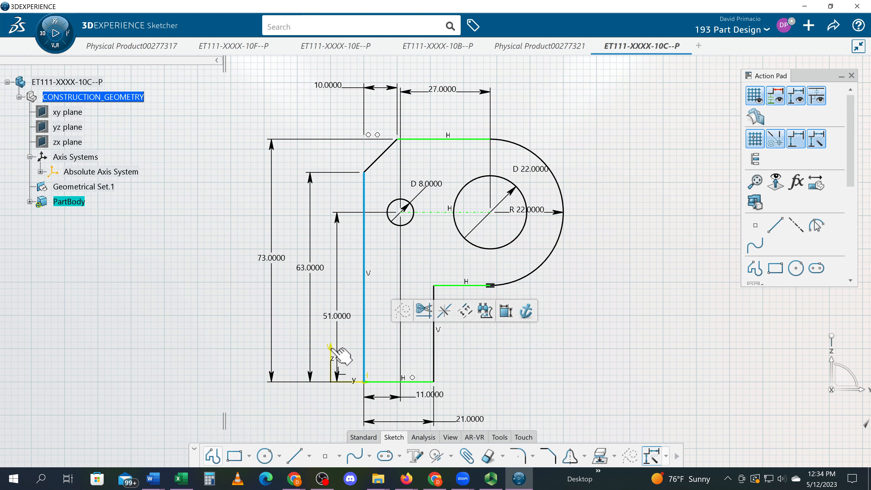
left_click(478, 397)
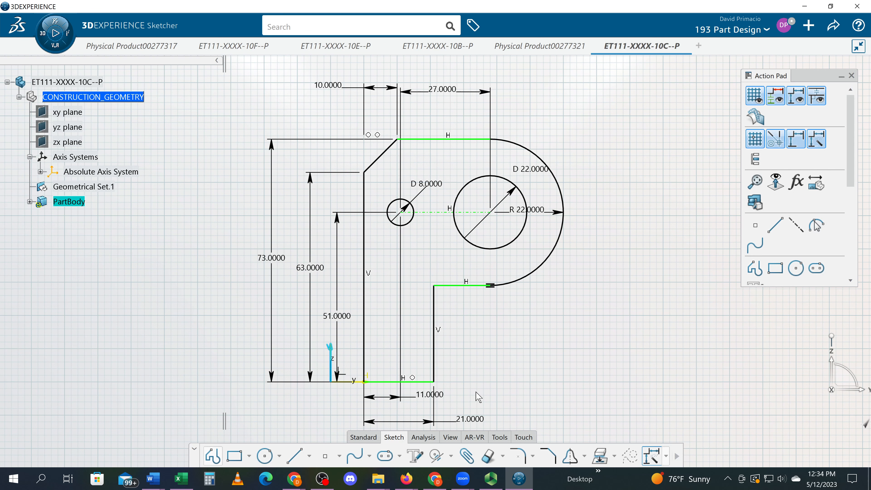
left_click(440, 459)
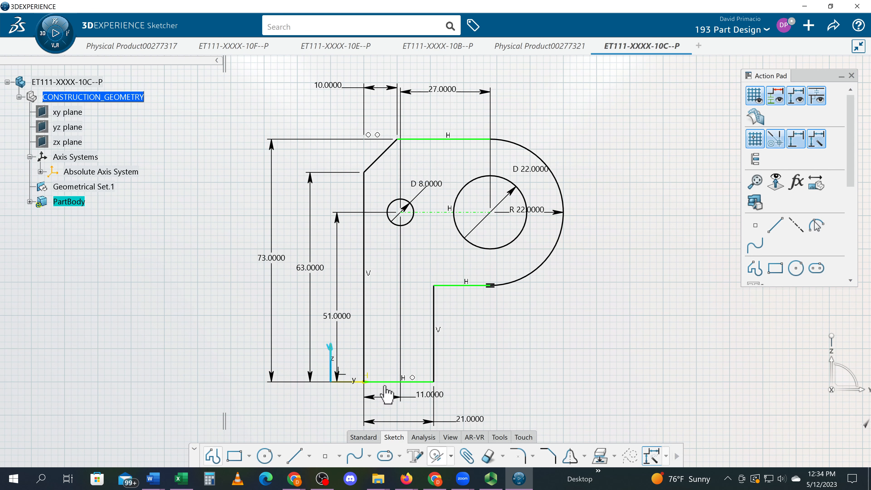
left_click(365, 348)
left_click(366, 347)
middle_click_drag(555, 384, 581, 340)
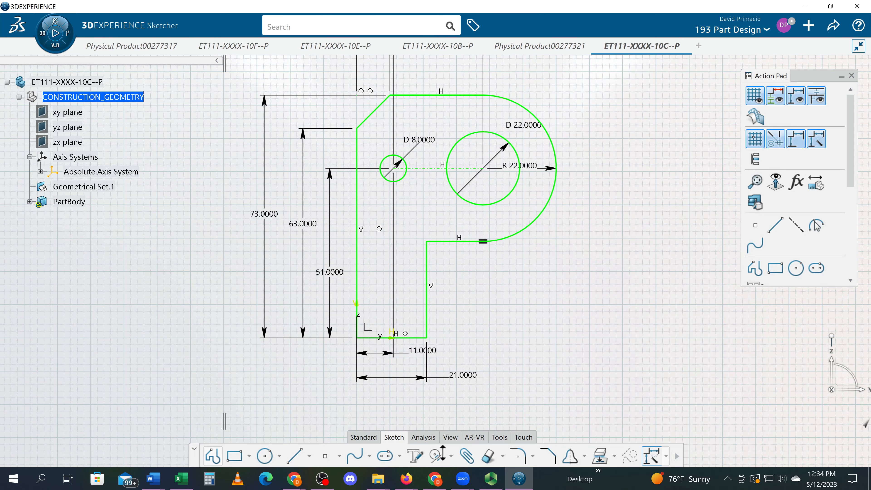
Step: Run a sketch analysis on both circles and the outer profile, and check the sketch solving status
left_click(423, 437)
left_click(381, 456)
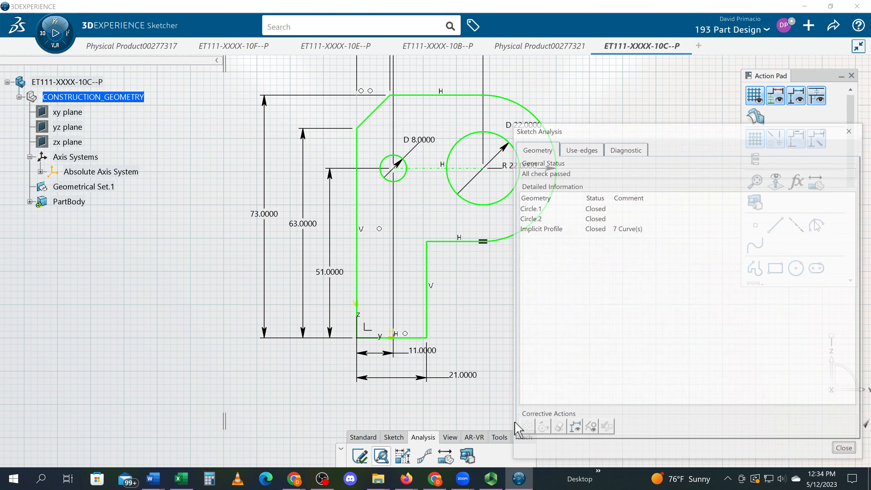
left_click(599, 207)
left_click(599, 217)
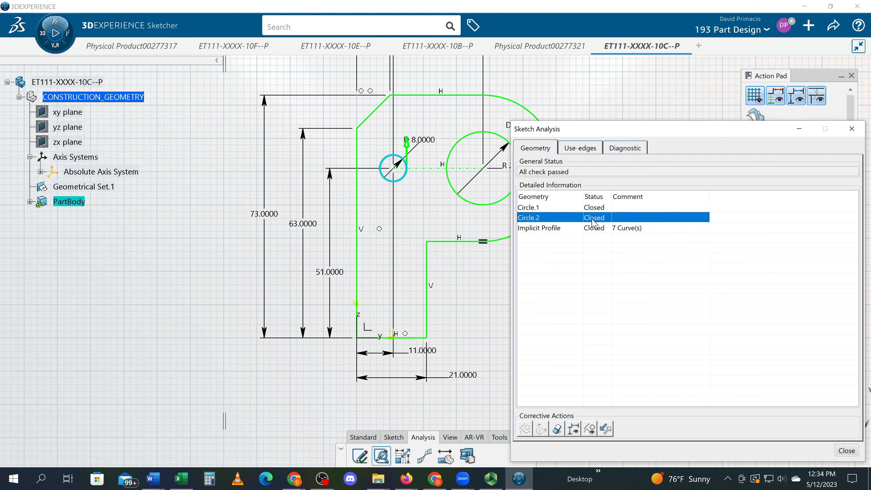
left_click(588, 228)
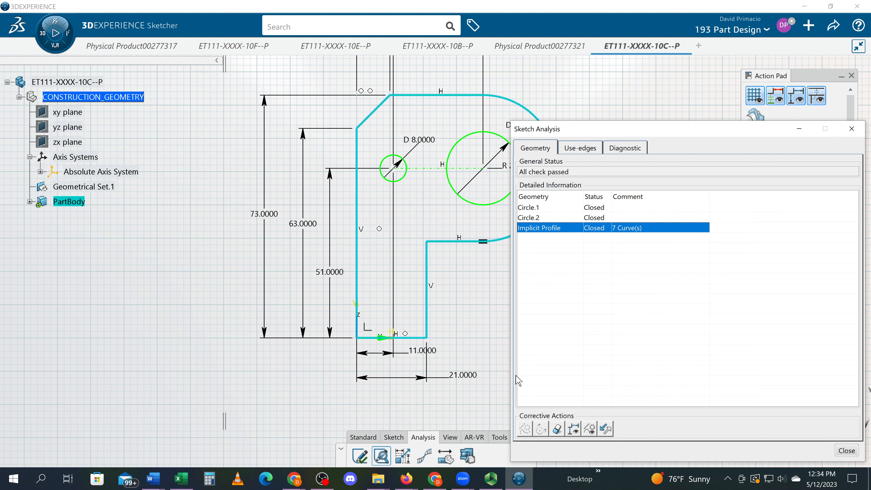
mouse_move(466, 328)
middle_mouse_down()
mouse_move(422, 330)
mouse_move(413, 350)
mouse_move(408, 342)
middle_mouse_up()
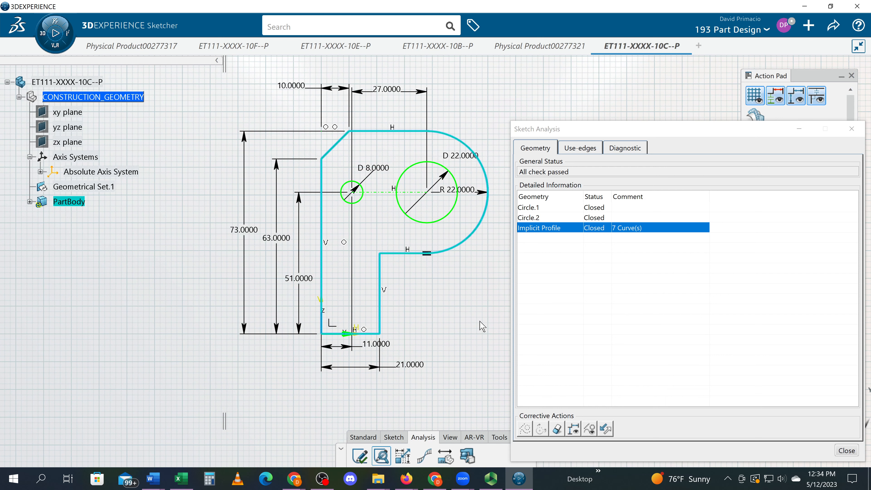
left_click(851, 129)
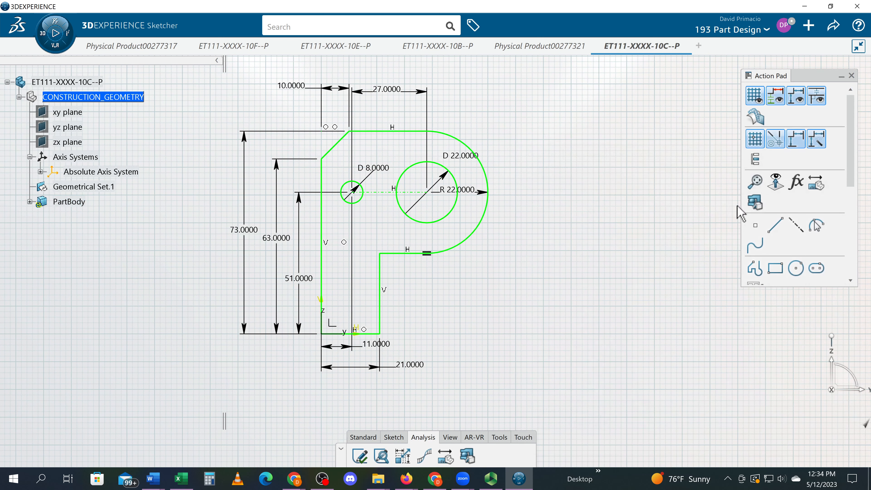
left_click(359, 455)
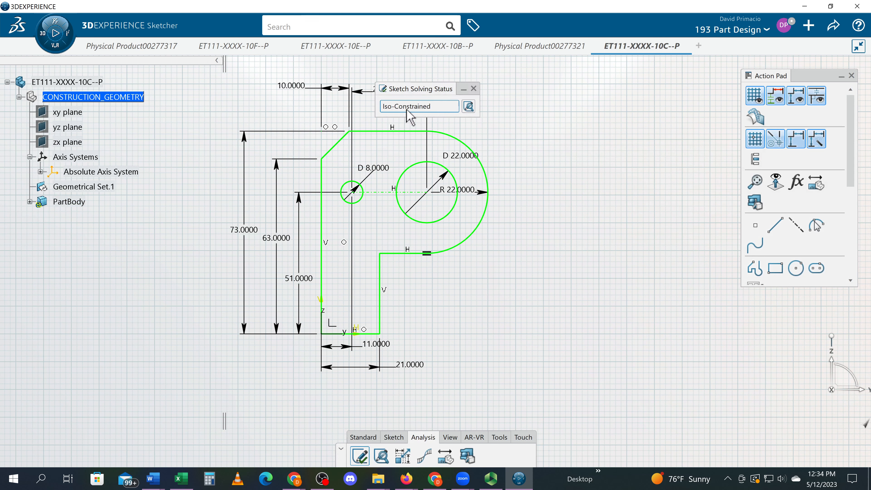
left_click(474, 88)
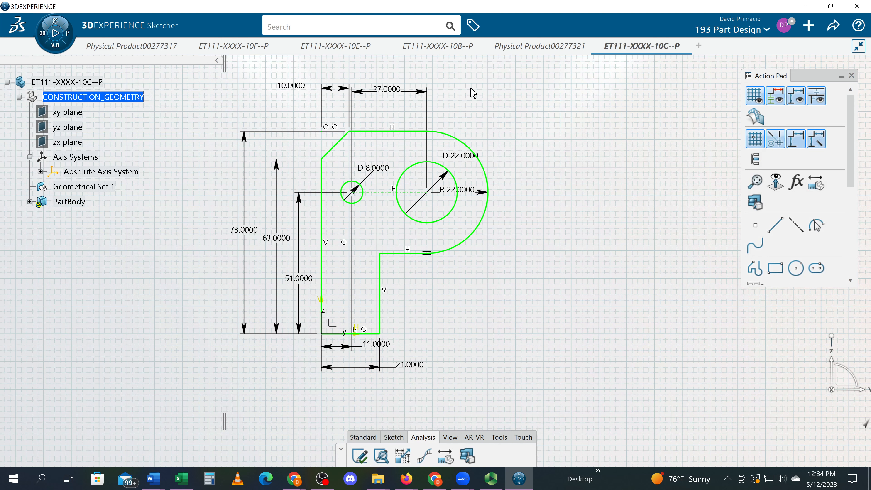
Step: Add a tangency constraint between the profile's top horizontal edge and the 22 mm radius arc
left_click(415, 253)
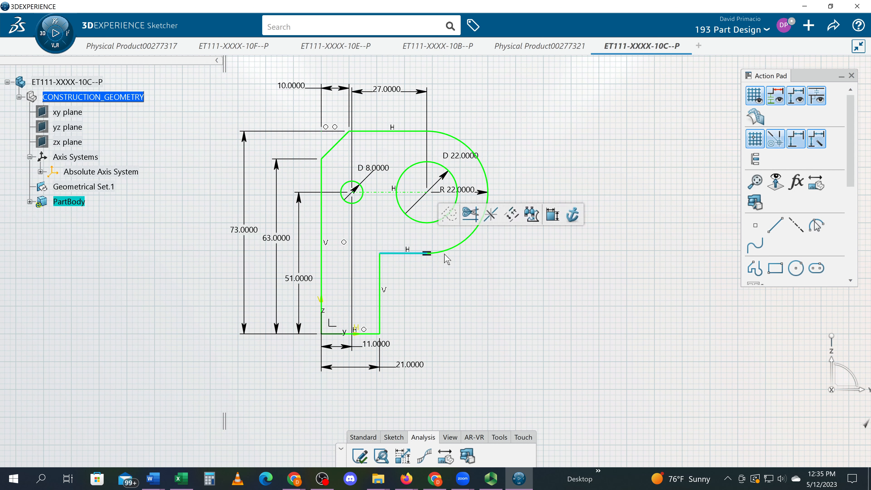
left_click(452, 248)
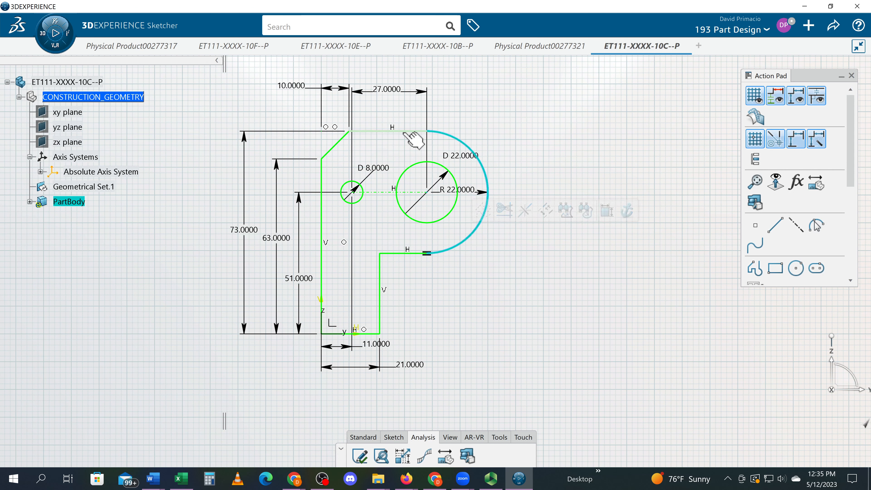
left_click(406, 131, "ctrl")
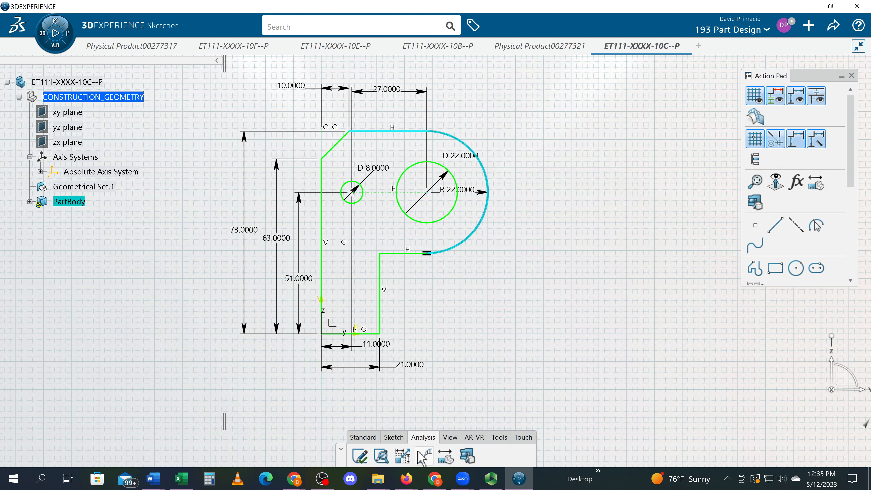
left_click(394, 437)
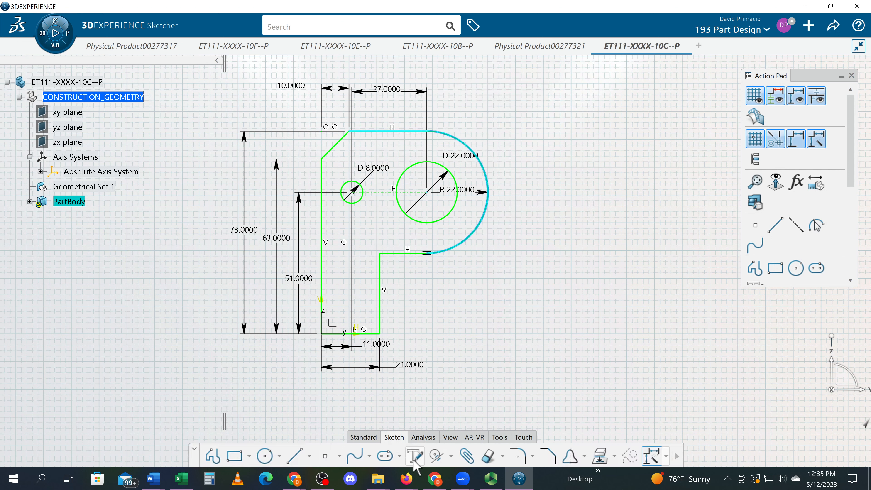
left_click(451, 456)
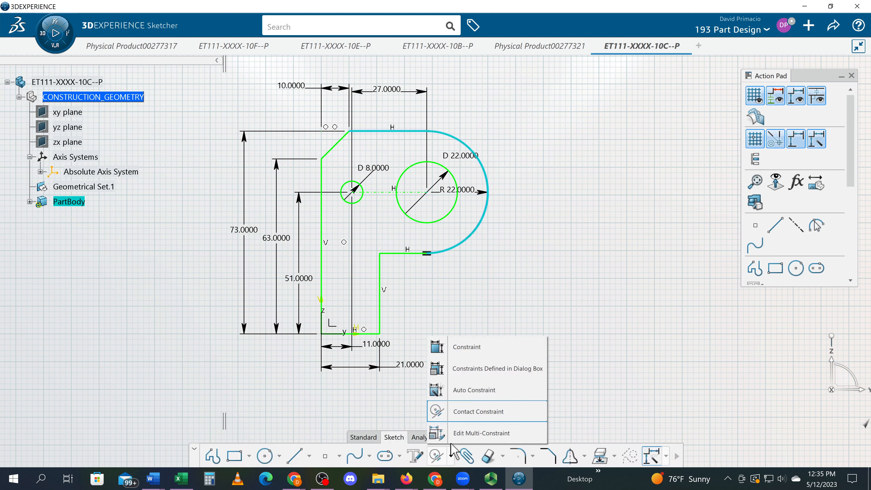
left_click(501, 374)
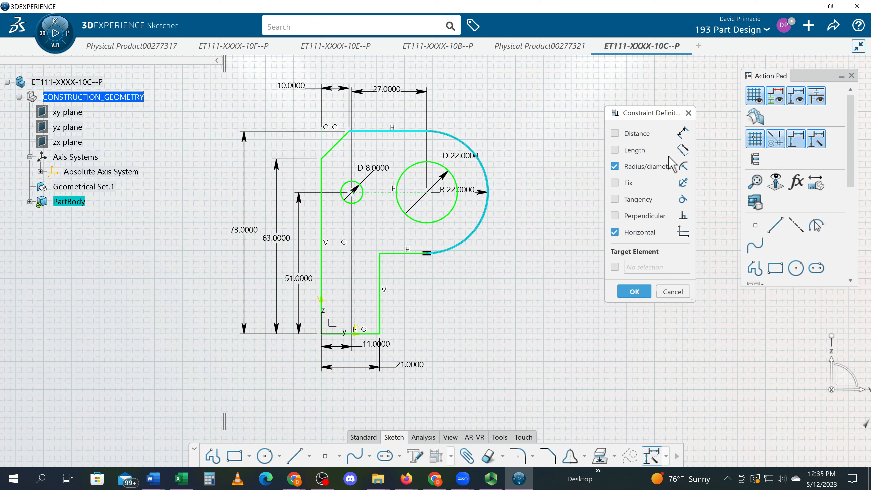
left_click(620, 199)
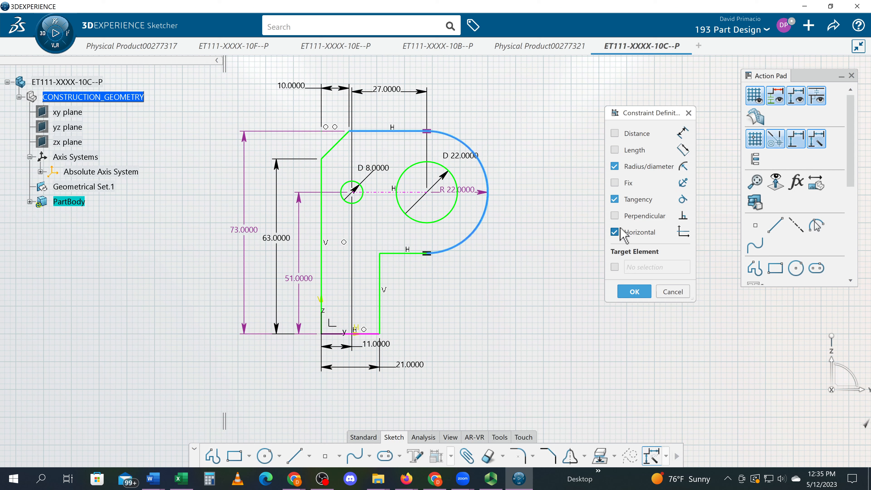
left_click(634, 291)
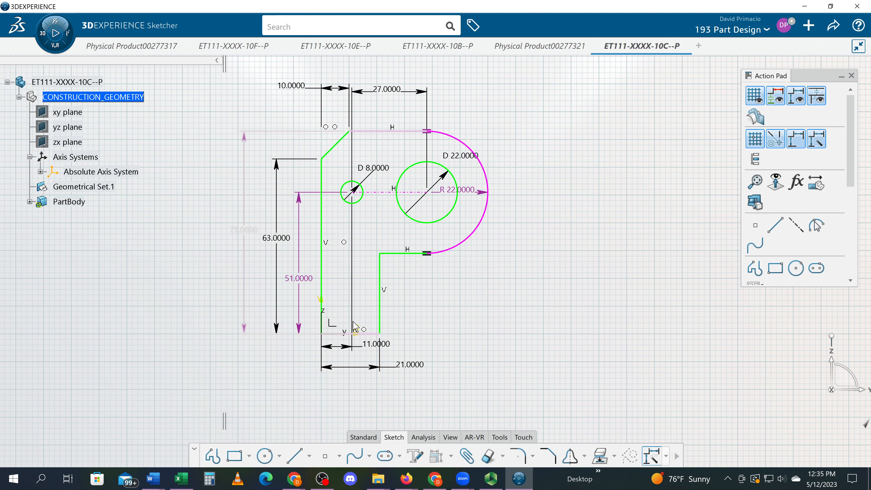
Step: Check the vertical dimensions in the reference drawing and convert the 73 mm overall height to a reference dimension
key("alt+Tab")
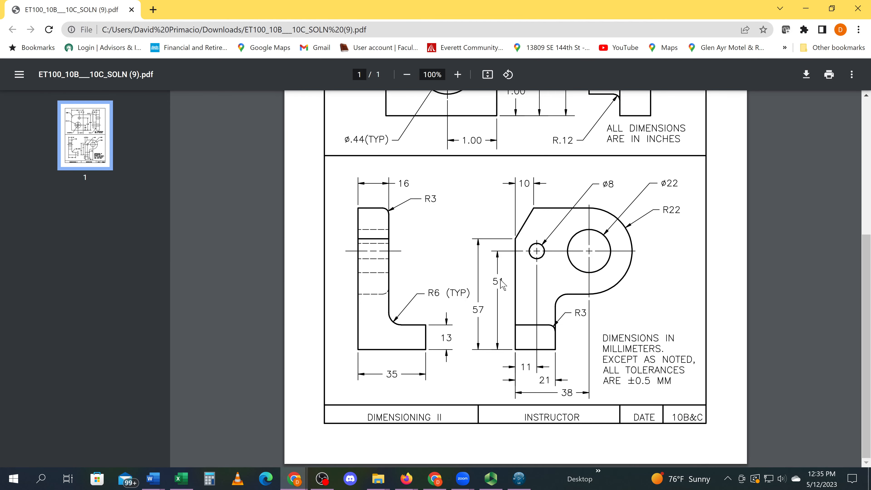
key("alt+Tab")
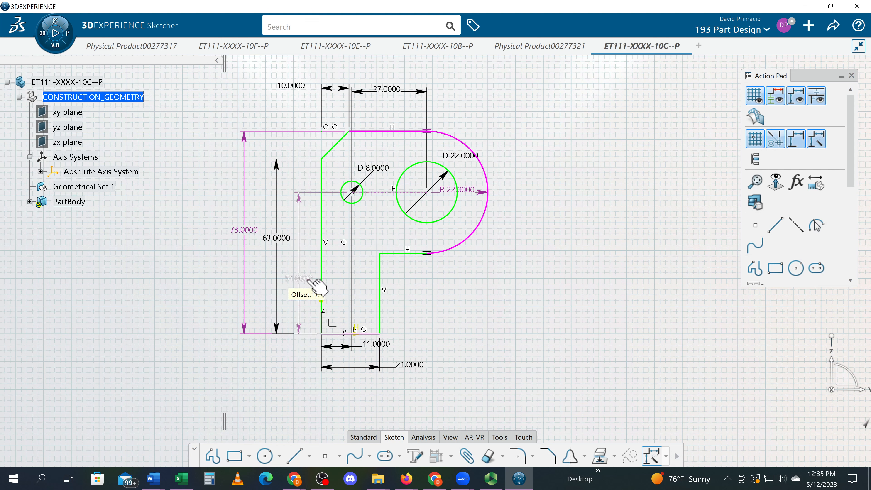
double_click(243, 235)
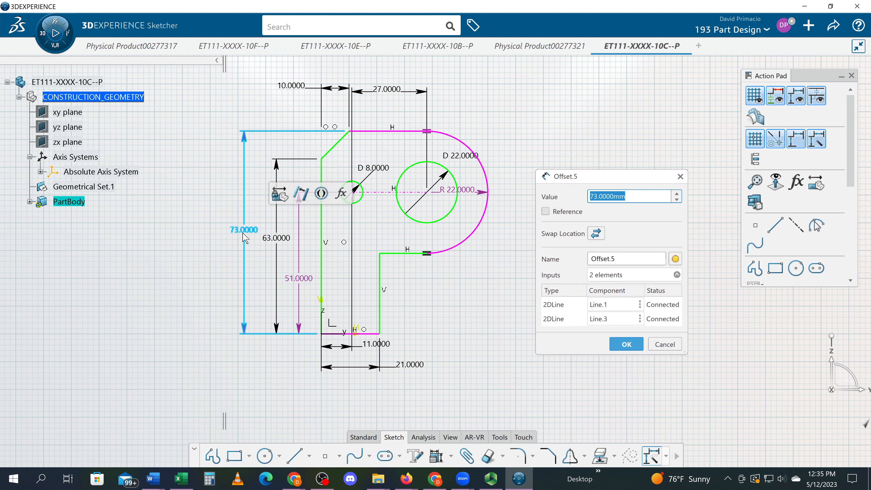
left_click(545, 211)
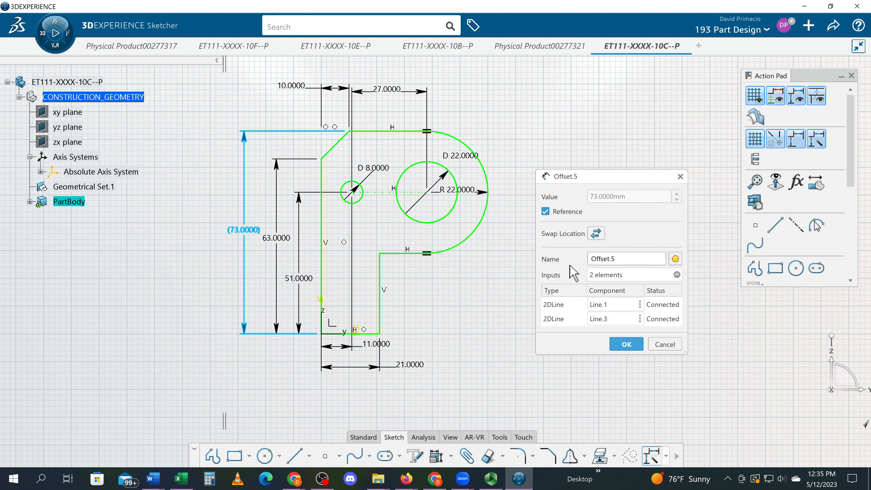
left_click(621, 347)
Step: Hide the sketch grid and move the 11 mm dimension's text outside the leg's left edge, below the profile
middle_click_drag(487, 314, 519, 340)
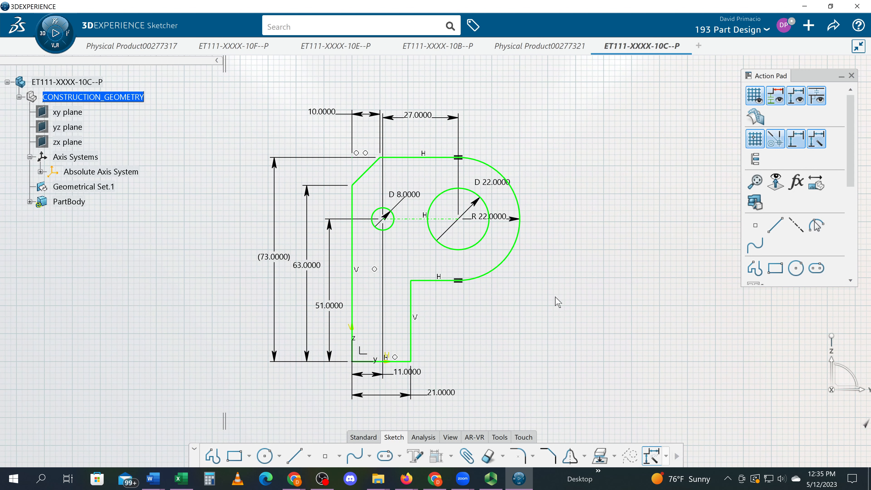
left_click(755, 97)
mouse_move(590, 286)
middle_mouse_down()
mouse_move(595, 277)
mouse_move(596, 285)
middle_mouse_up()
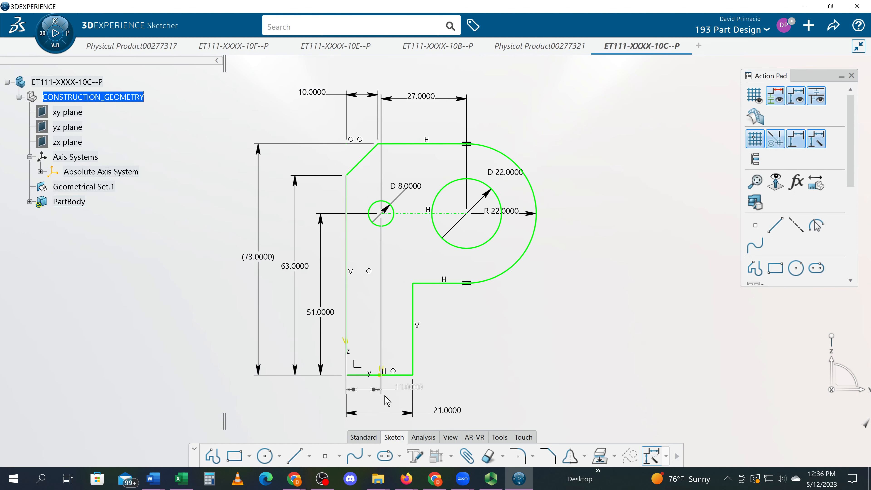
left_click(416, 394)
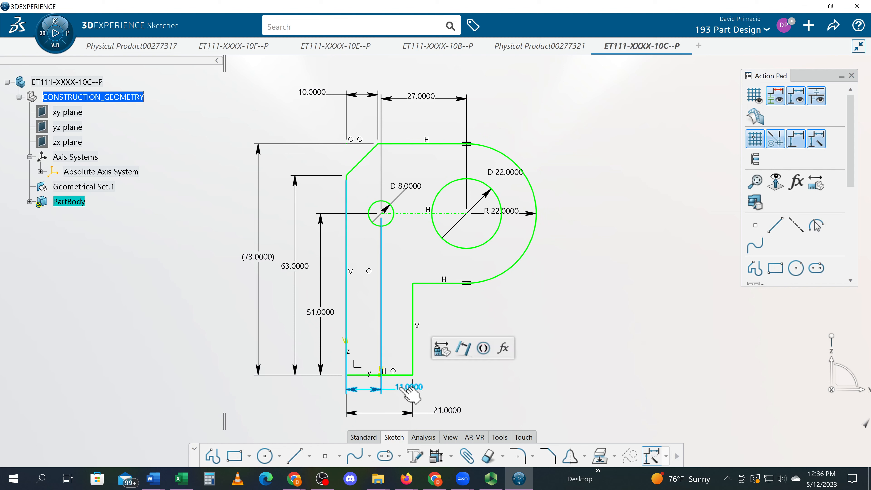
left_click_drag(416, 394, 324, 400)
left_click(526, 366)
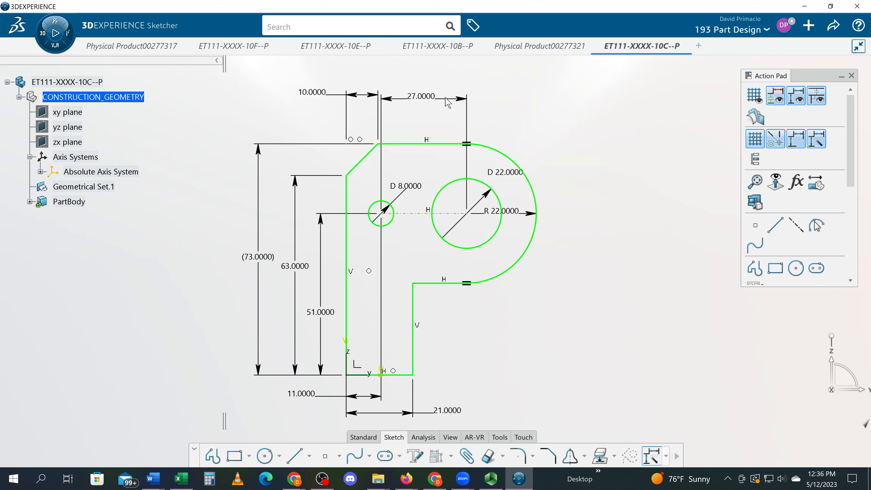
Step: Reposition the 27 mm hole-spacing dimension inside the profile, just below the two holes
mouse_move(447, 103)
left_mouse_down()
mouse_move(459, 385)
mouse_move(475, 443)
mouse_move(473, 400)
mouse_move(464, 399)
left_mouse_up()
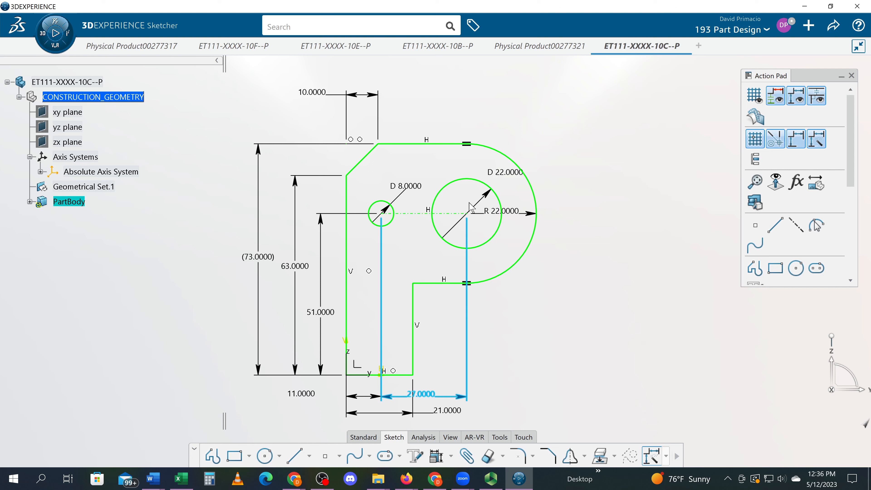
left_click_drag(446, 401, 440, 259)
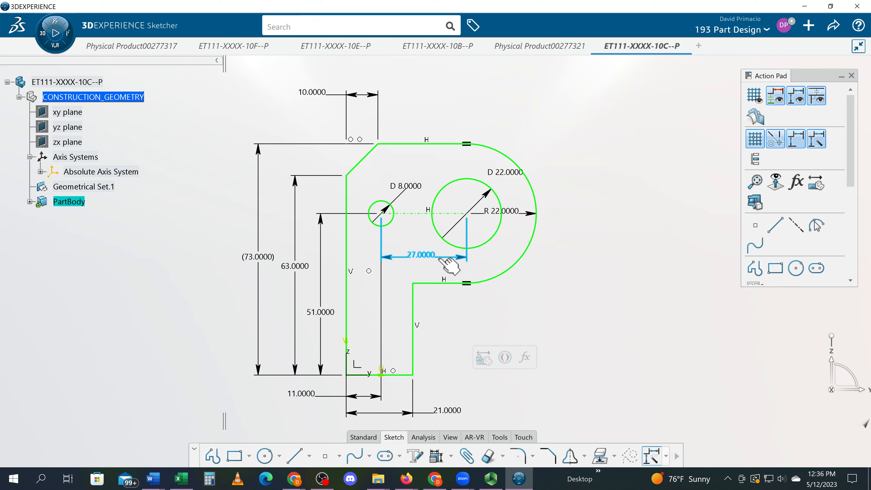
left_click(524, 347)
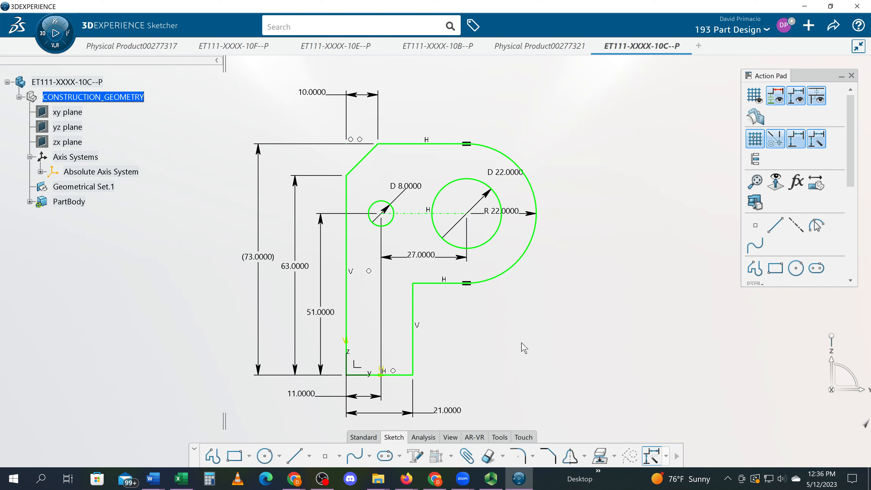
middle_click_drag(550, 356, 582, 321)
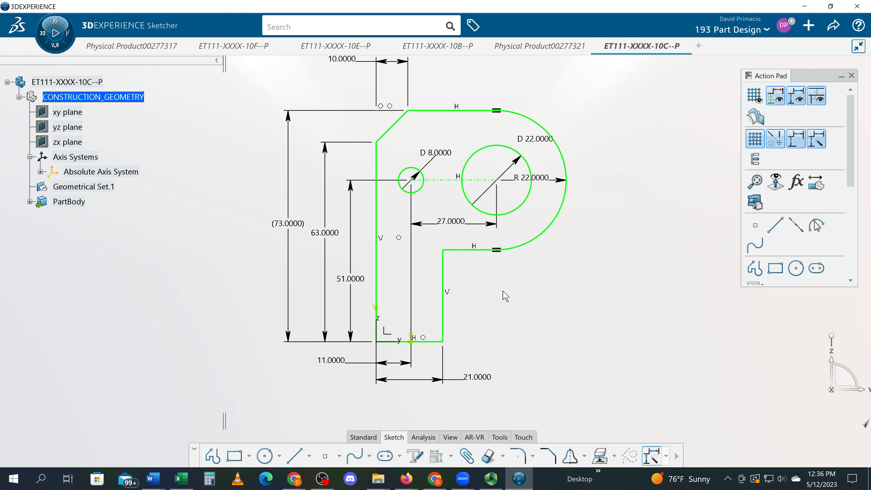
mouse_move(550, 322)
middle_mouse_down()
mouse_move(539, 327)
mouse_move(528, 356)
middle_mouse_up()
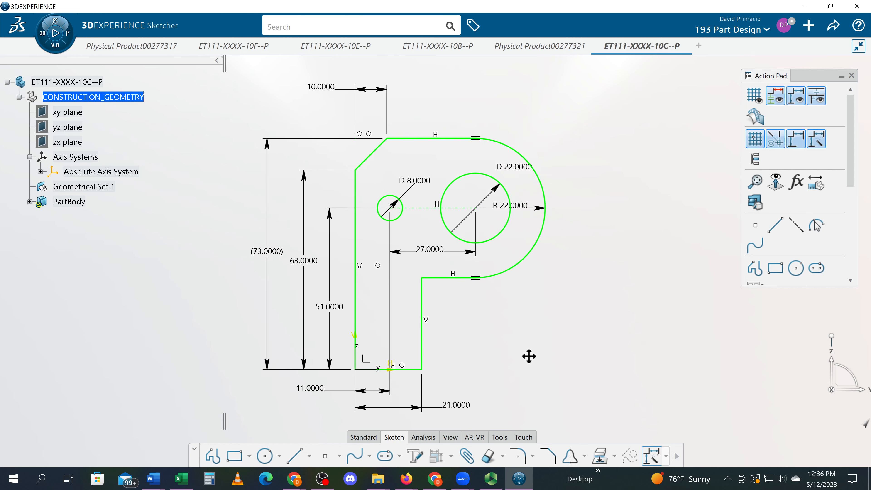